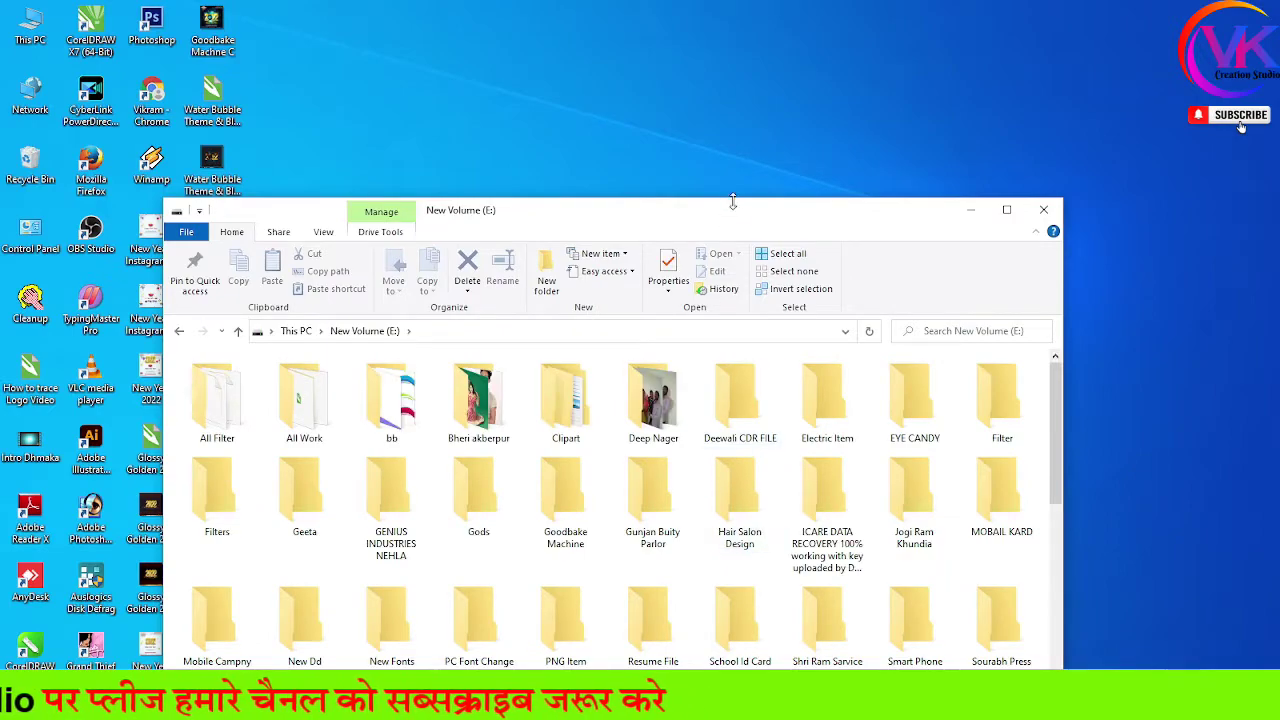
Drag the Colorful Diya & Rangoli Diwali JPG from the maximized Explorer into the CorelDRAW drawing
{"action": "double_click", "coordinate": [743, 211]}
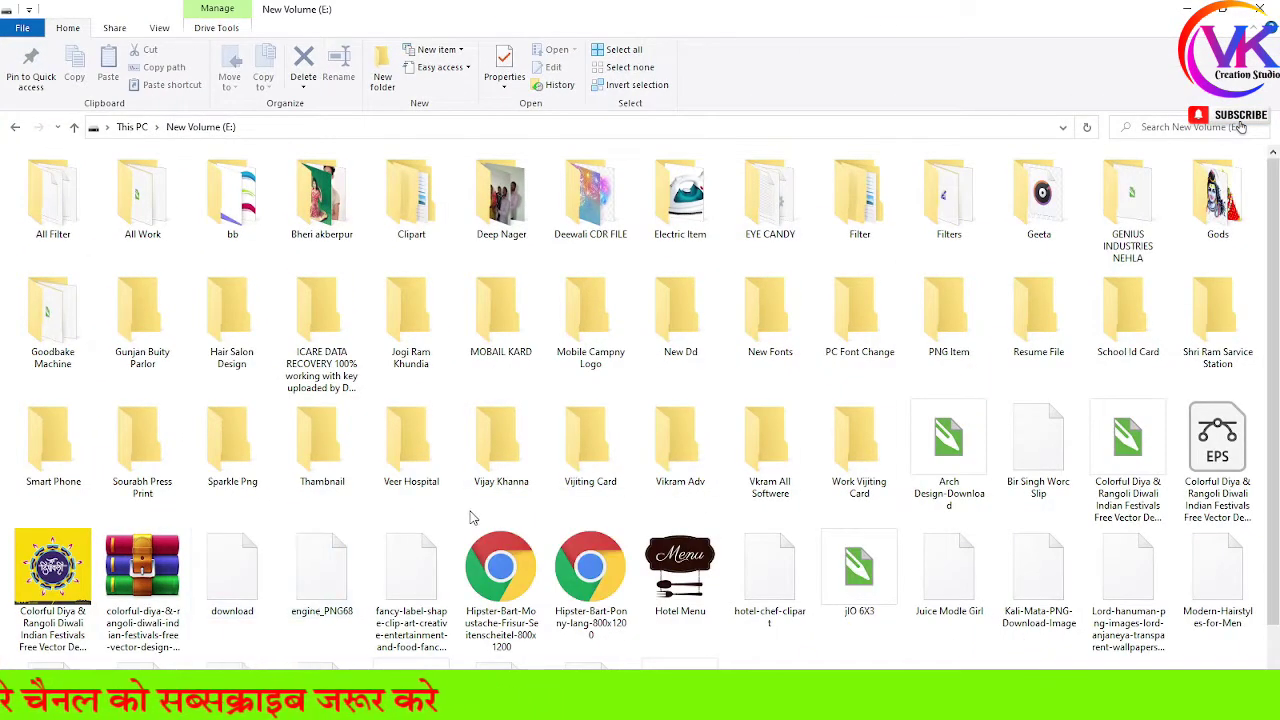
{"action": "scroll", "coordinate": [232, 570], "scroll_direction": "down", "scroll_amount": 1}
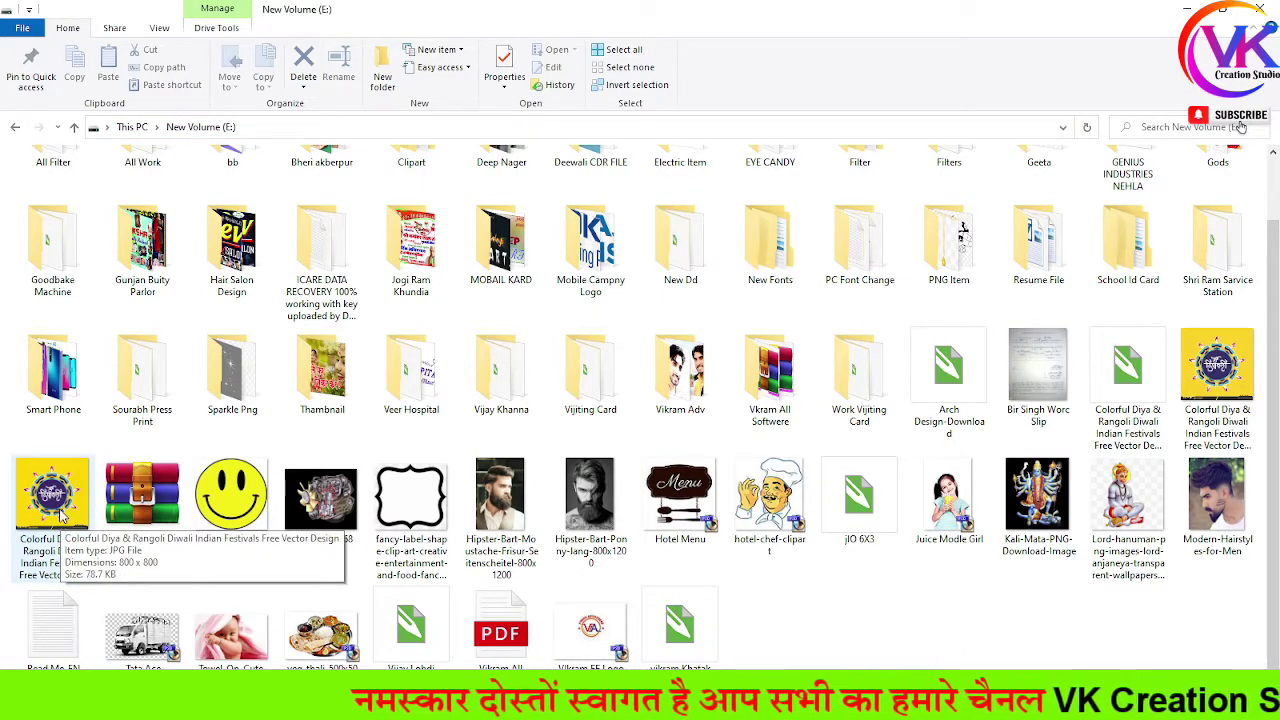
{"action": "left_click_drag", "start_coordinate": [62, 515], "coordinate": [250, 415]}
Move the imported Diwali image slightly left and down, beside the page
{"action": "scroll", "coordinate": [300, 390], "scroll_direction": "down", "scroll_amount": 1}
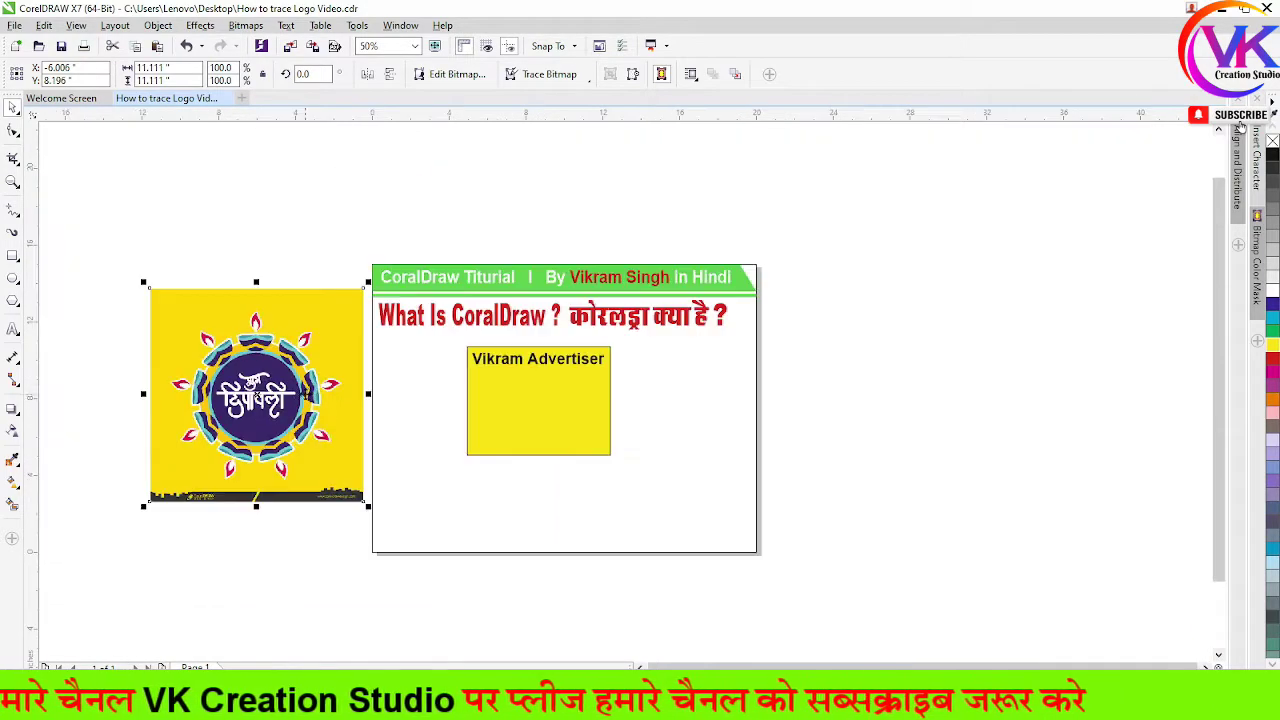
{"action": "scroll", "coordinate": [228, 445], "scroll_direction": "up", "scroll_amount": 2}
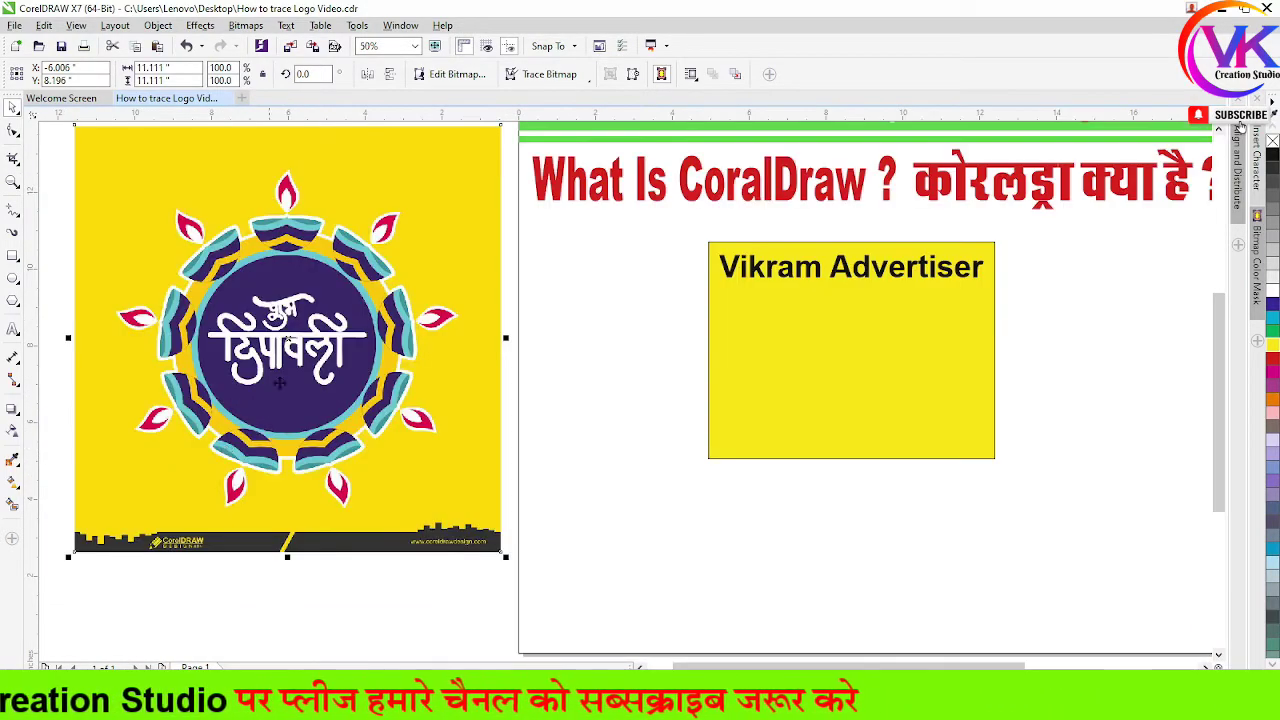
{"action": "scroll", "coordinate": [462, 452], "scroll_direction": "down", "scroll_amount": 2}
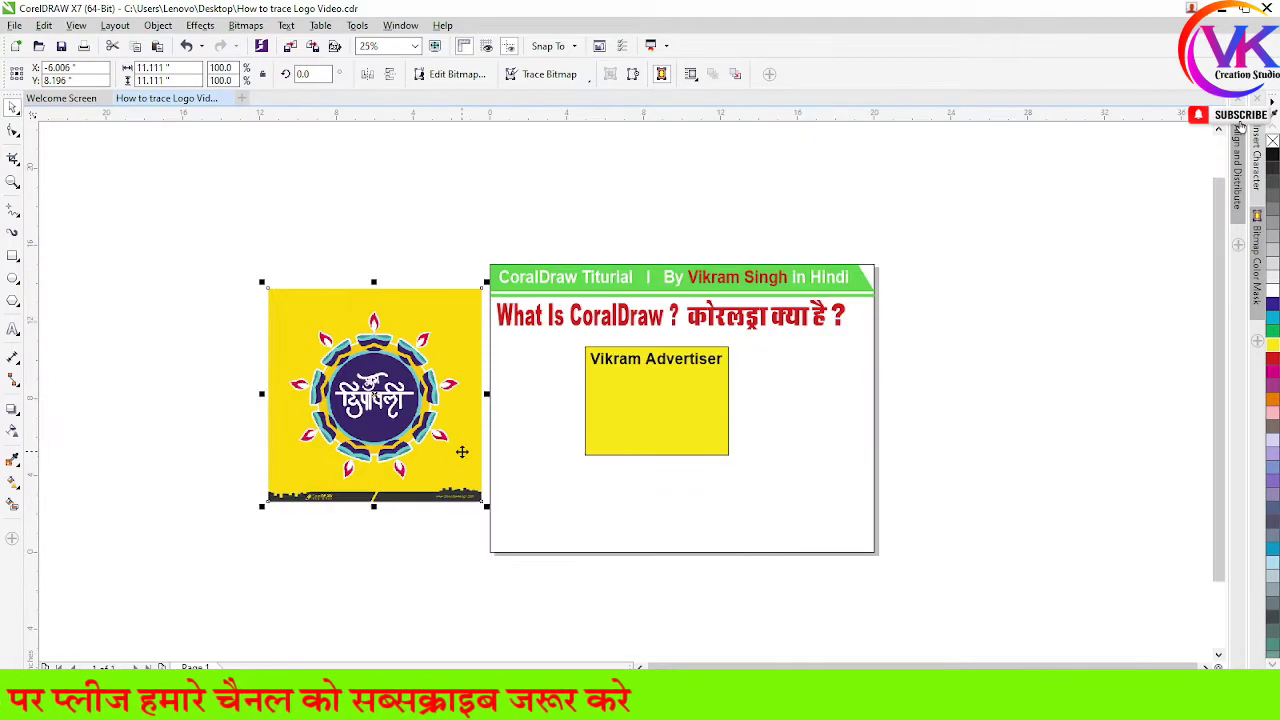
{"action": "left_click_drag", "start_coordinate": [459, 329], "coordinate": [417, 351]}
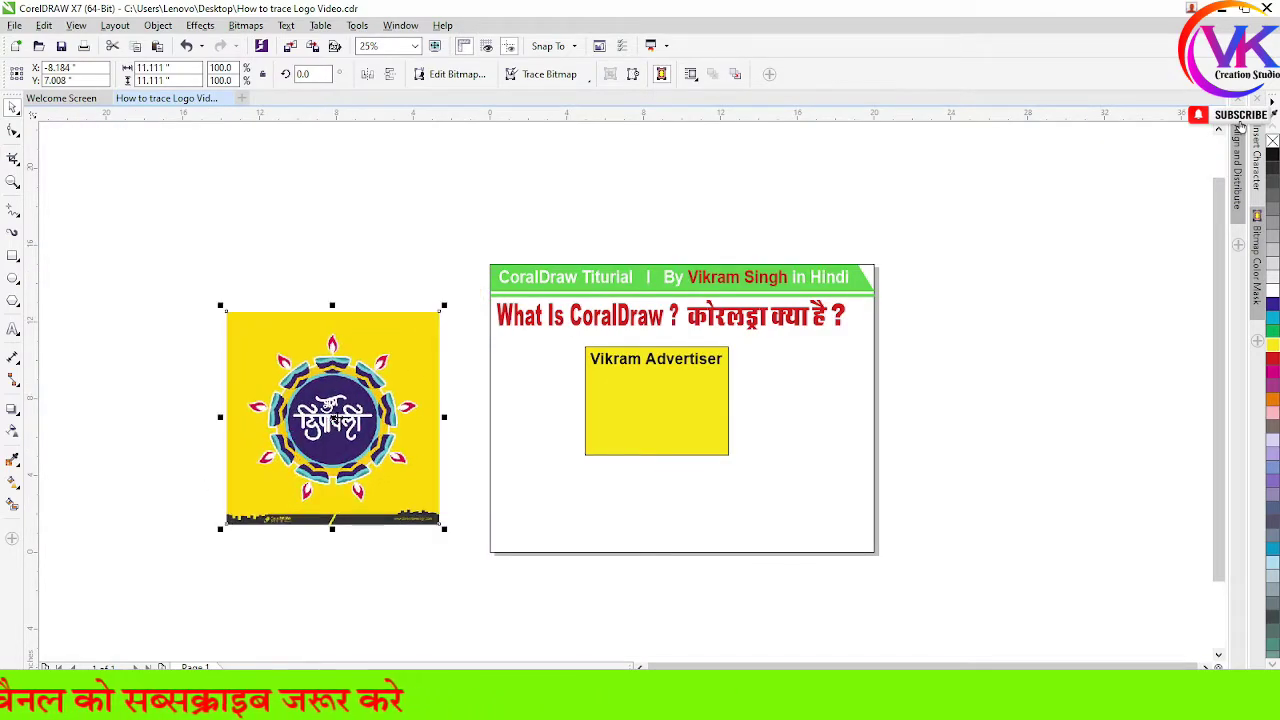
{"action": "scroll", "coordinate": [335, 432], "scroll_direction": "up", "scroll_amount": 2}
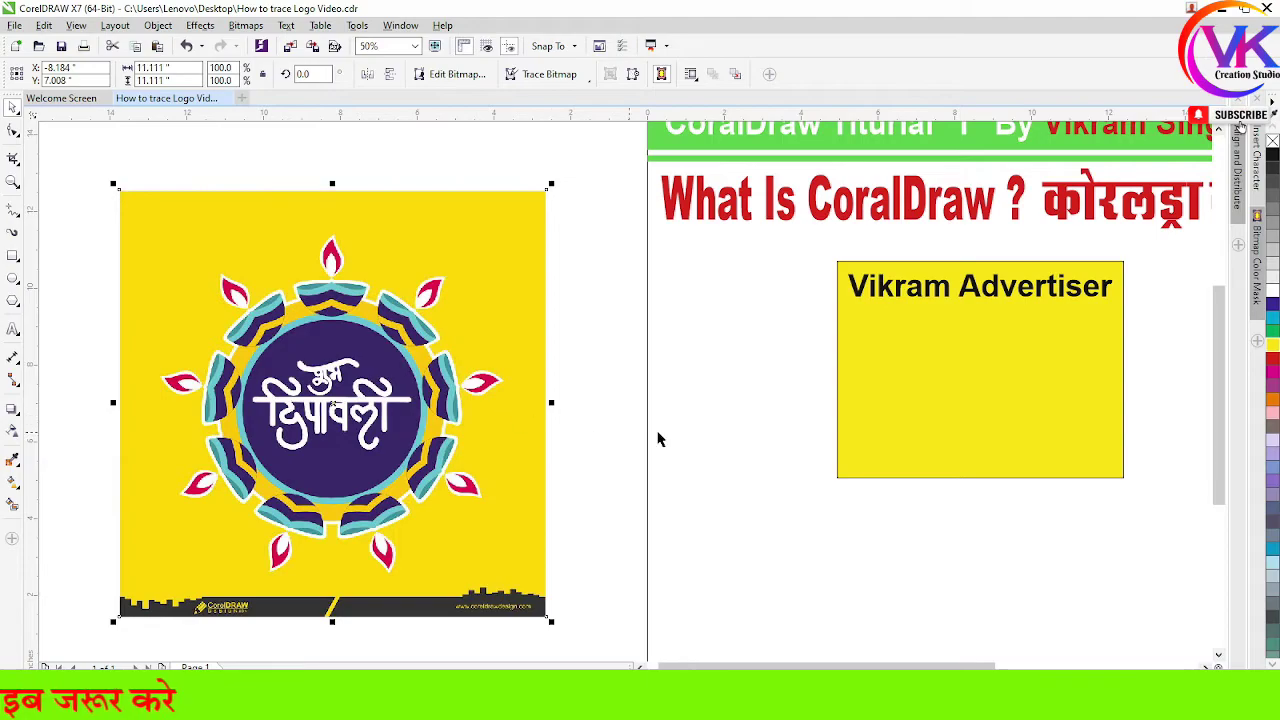
{"action": "left_click", "coordinate": [589, 393]}
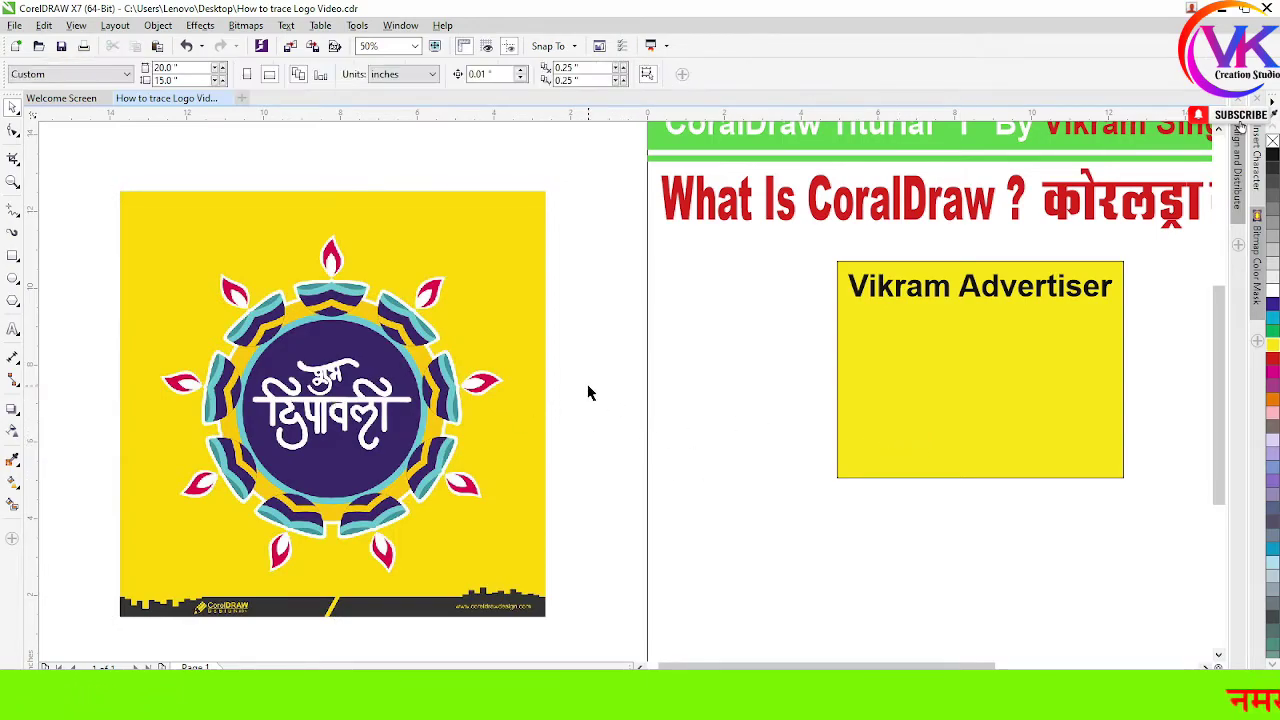
Select the yellow advertiser rectangle on the page
{"action": "left_click", "coordinate": [969, 404]}
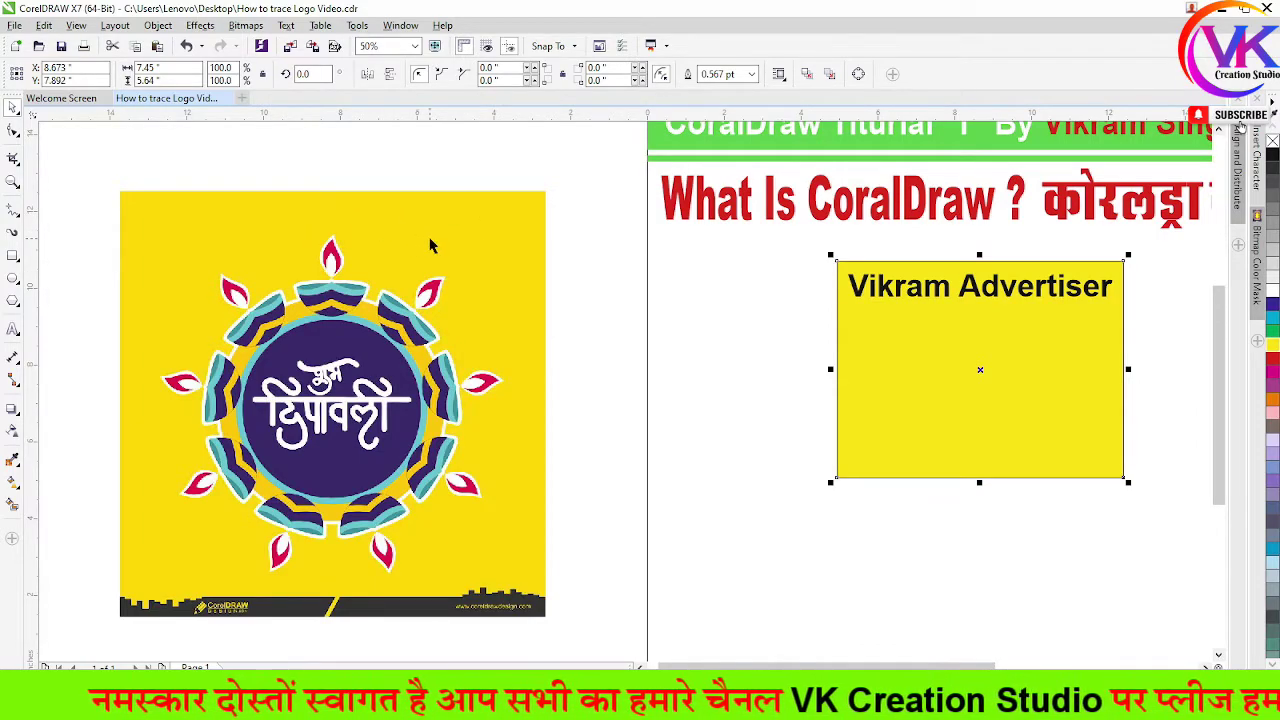
{"action": "left_click", "coordinate": [1020, 418]}
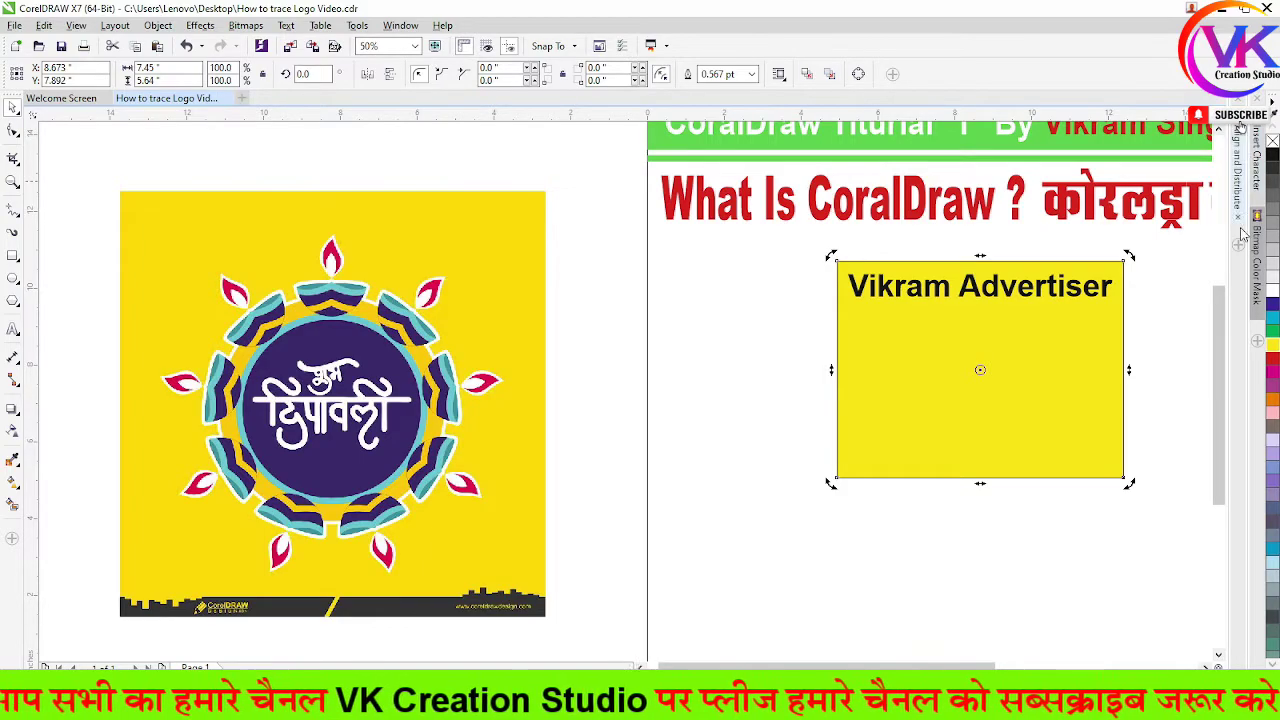
{"action": "scroll", "coordinate": [836, 292], "scroll_direction": "down", "scroll_amount": 2}
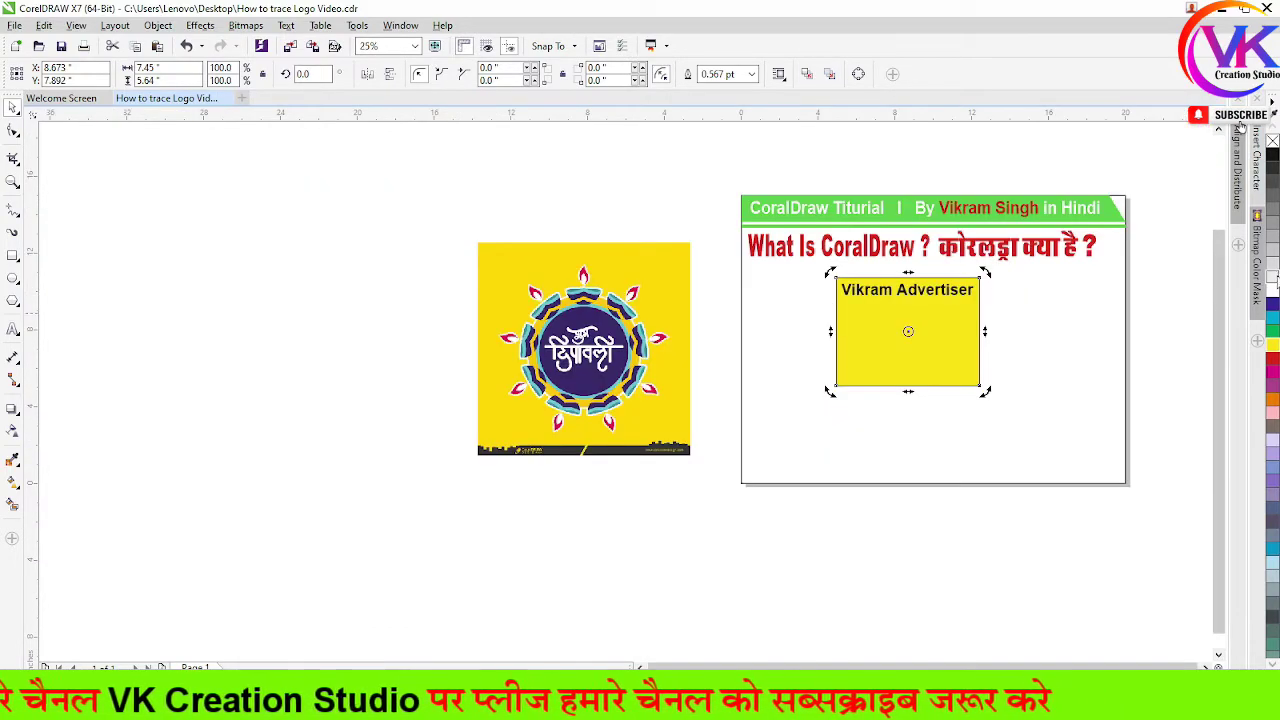
{"action": "scroll", "coordinate": [1170, 222], "scroll_direction": "up", "scroll_amount": 1}
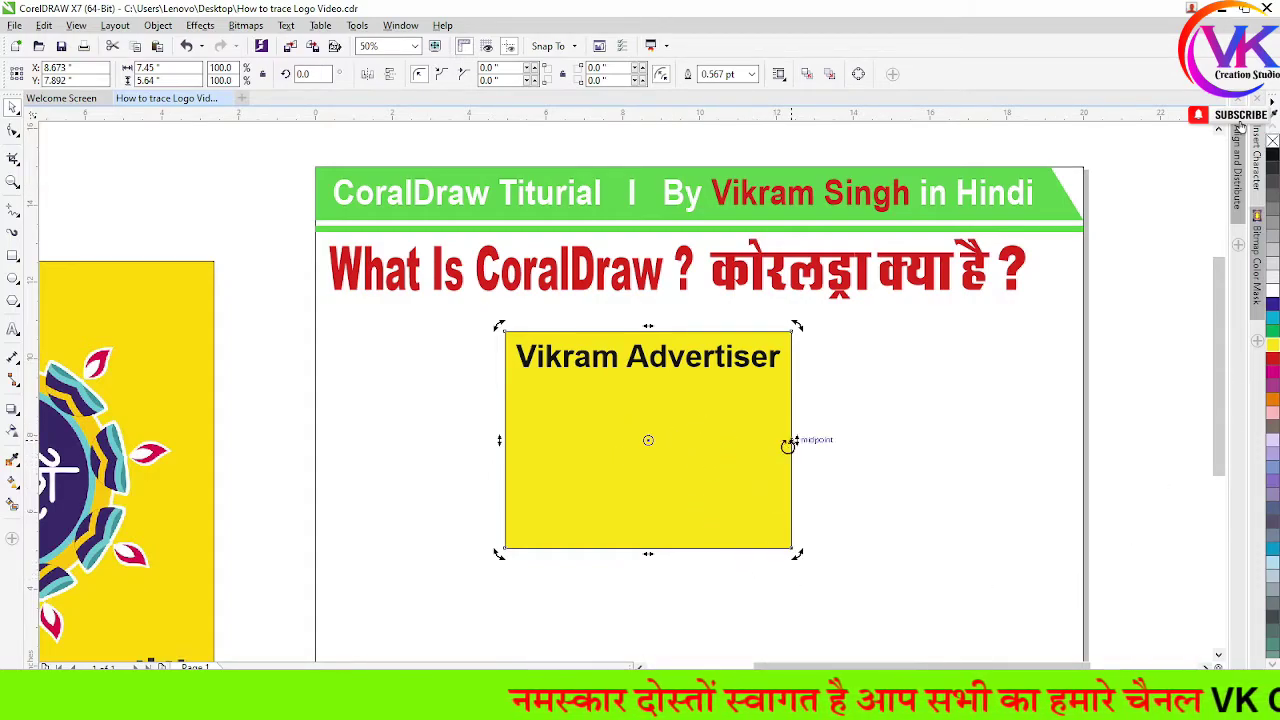
{"action": "left_click", "coordinate": [914, 443]}
{"action": "left_click", "coordinate": [726, 444]}
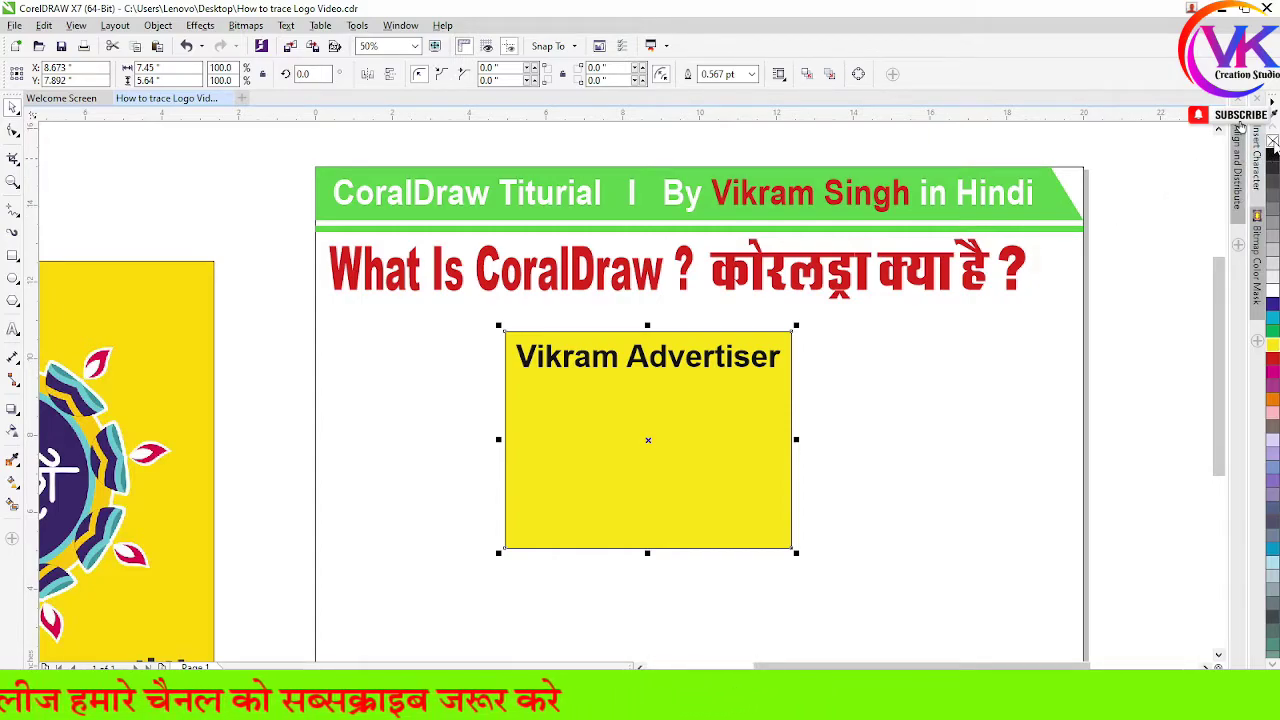
Remove the yellow fill from the advertiser rectangle, leaving only its outline
{"action": "left_click", "coordinate": [1272, 141]}
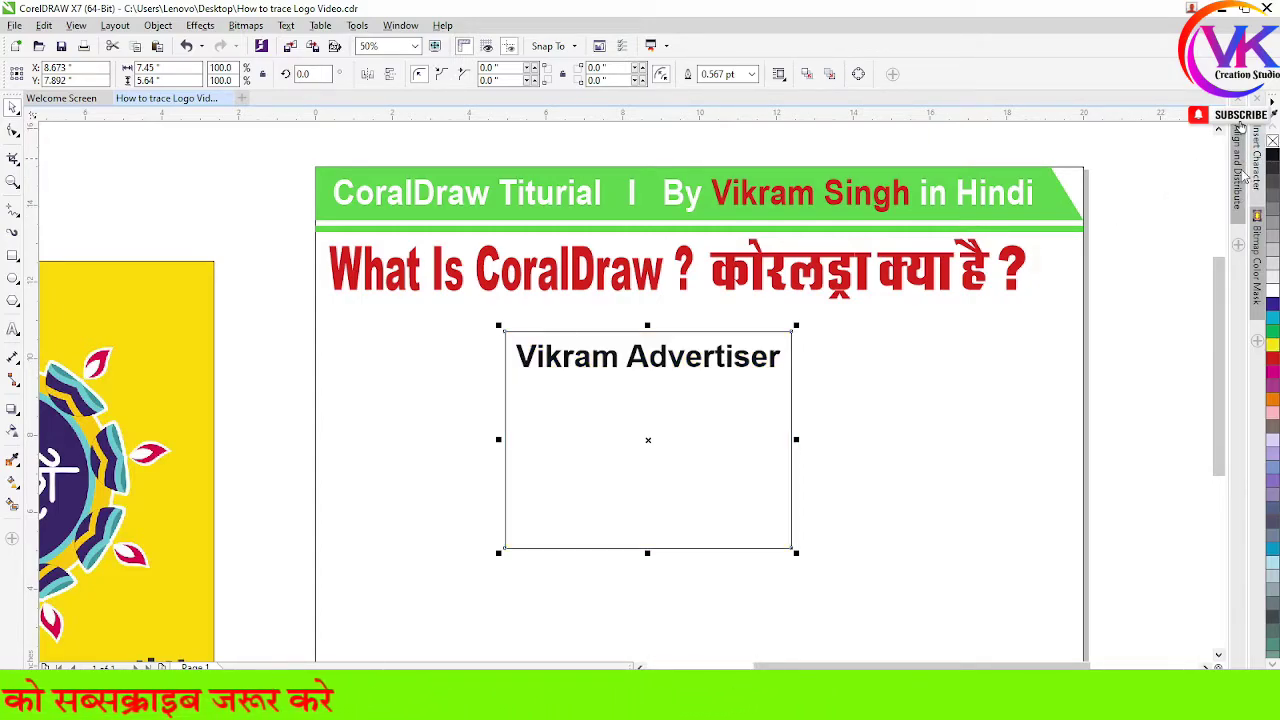
{"action": "scroll", "coordinate": [697, 462], "scroll_direction": "up", "scroll_amount": 1}
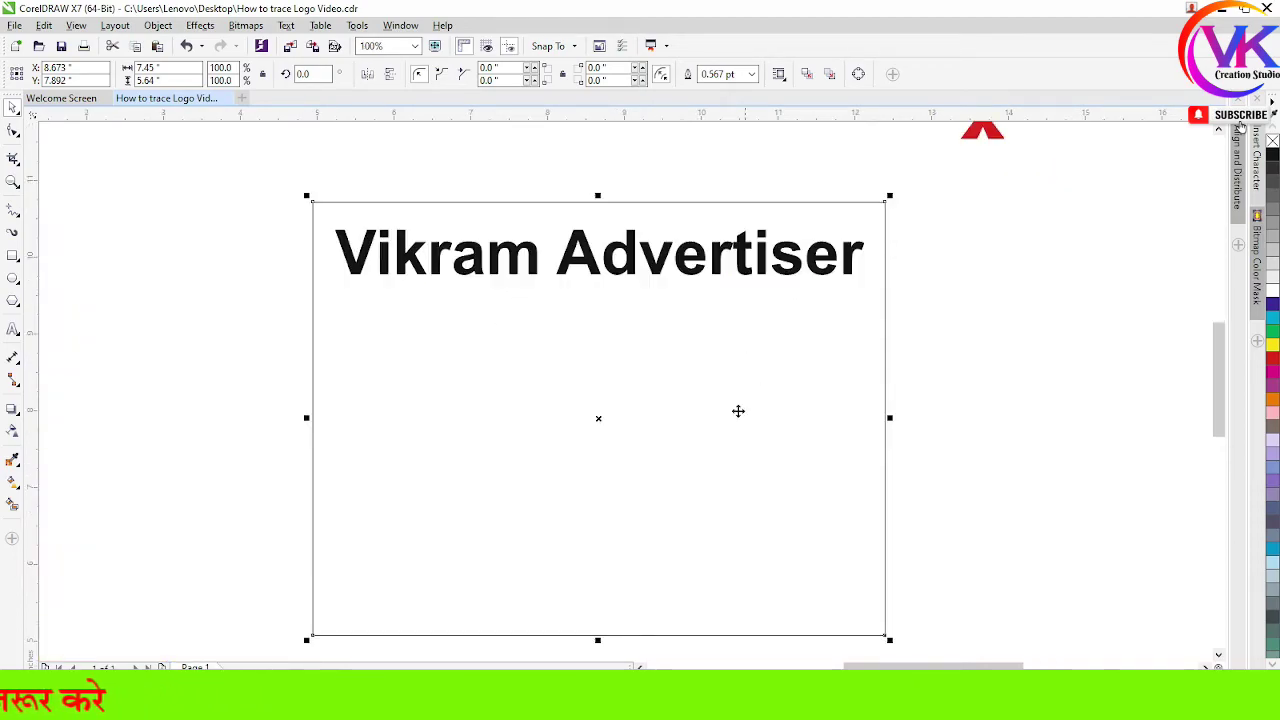
{"action": "scroll", "coordinate": [783, 387], "scroll_direction": "down", "scroll_amount": 1}
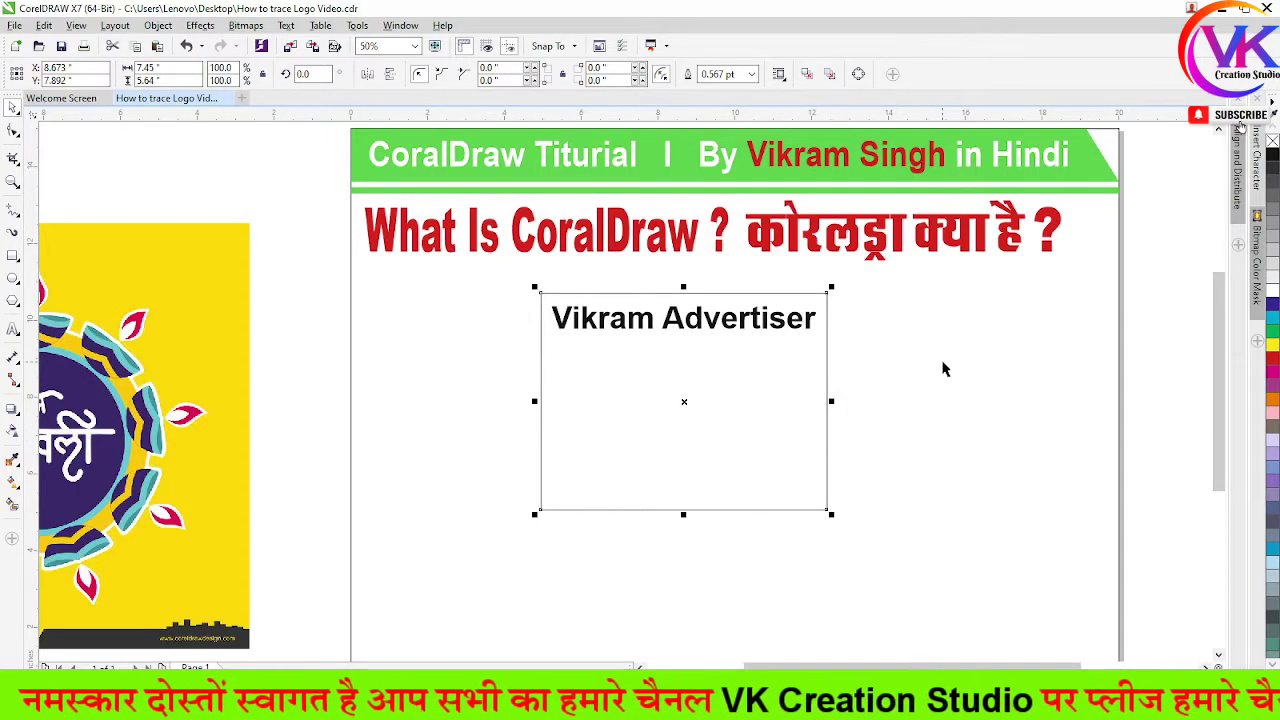
{"action": "left_click", "coordinate": [920, 437]}
Reposition the Diwali image so it sits right next to the page
{"action": "scroll", "coordinate": [920, 437], "scroll_direction": "down", "scroll_amount": 1}
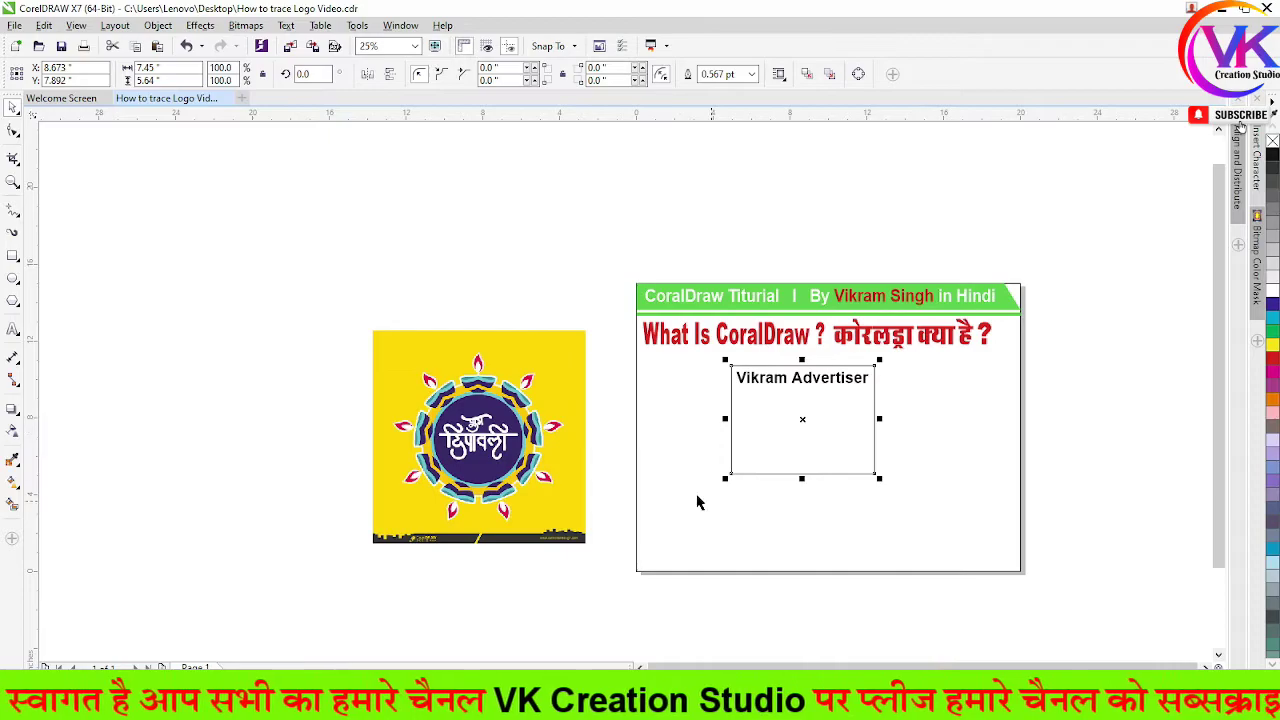
{"action": "left_click", "coordinate": [460, 340]}
{"action": "mouse_move", "coordinate": [460, 340]}
{"action": "left_mouse_down"}
{"action": "mouse_move", "coordinate": [460, 312]}
{"action": "mouse_move", "coordinate": [472, 324]}
{"action": "left_mouse_up"}
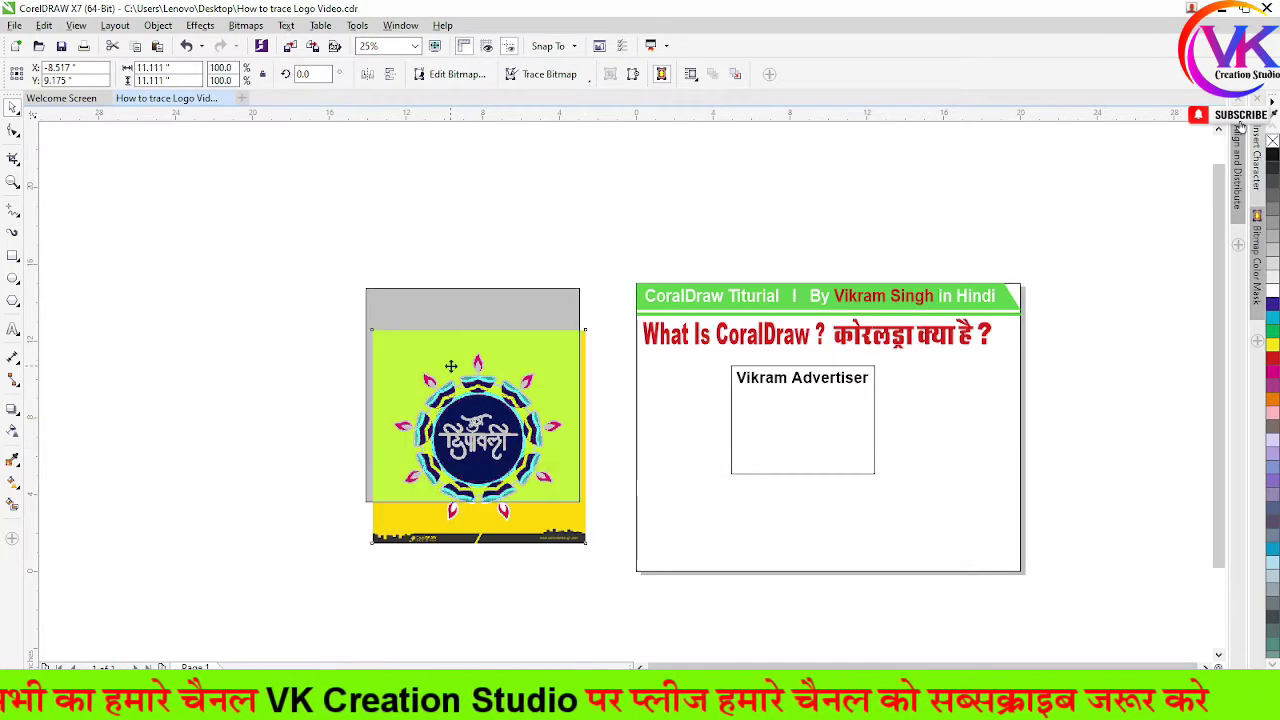
{"action": "left_click_drag", "start_coordinate": [490, 420], "coordinate": [430, 430]}
{"action": "left_click", "coordinate": [824, 437]}
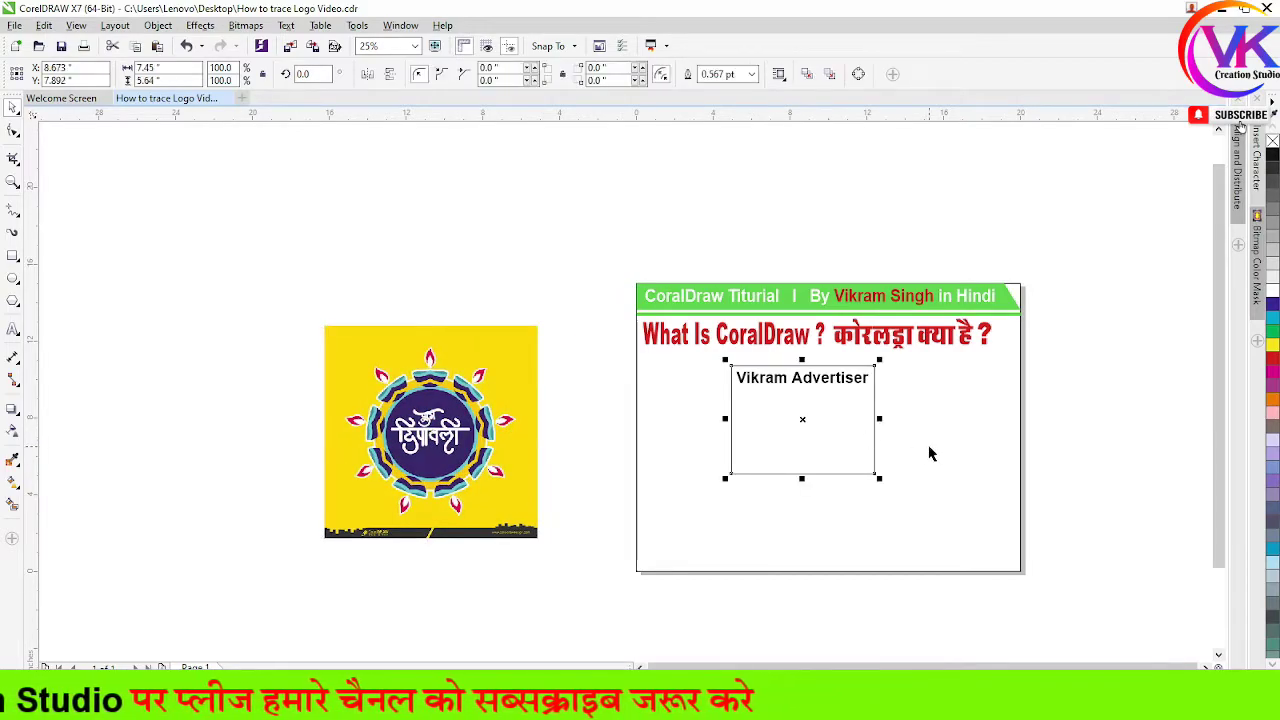
{"action": "key", "text": "Escape"}
{"action": "left_click", "coordinate": [838, 385]}
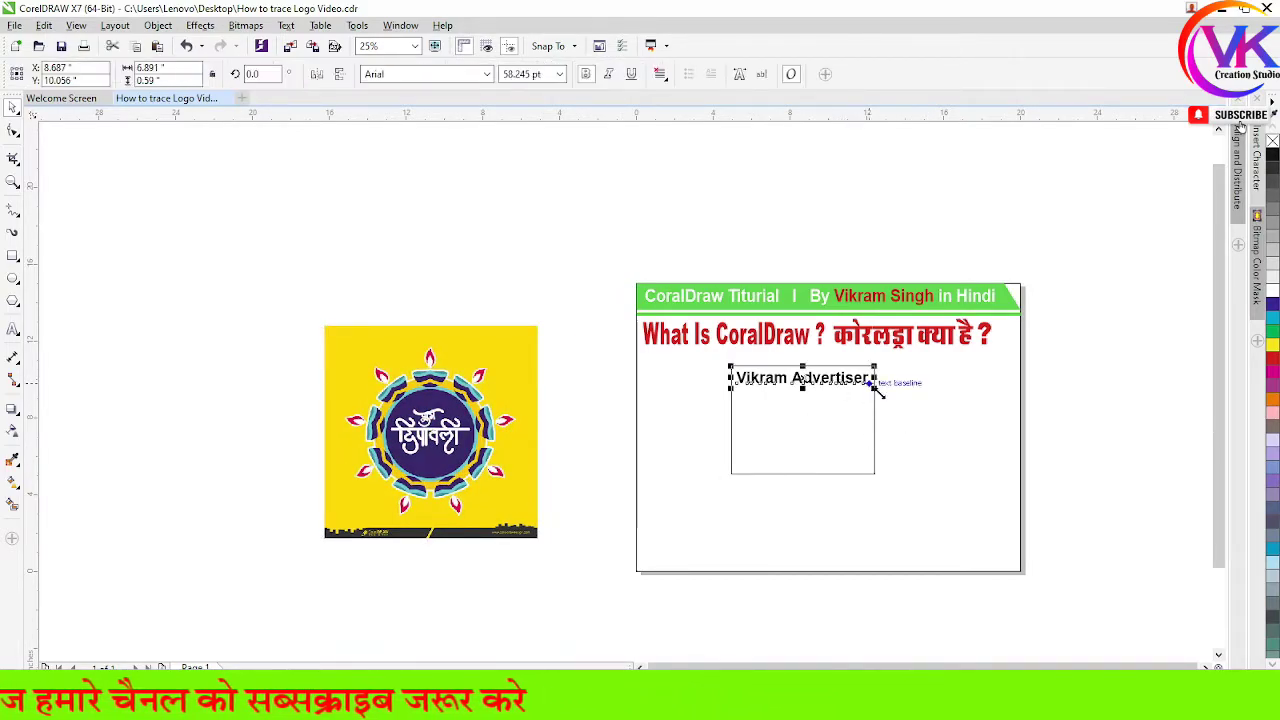
{"action": "key", "text": "Escape"}
{"action": "left_click_drag", "start_coordinate": [417, 487], "coordinate": [492, 477]}
{"action": "scroll", "coordinate": [587, 486], "scroll_direction": "up", "scroll_amount": 1}
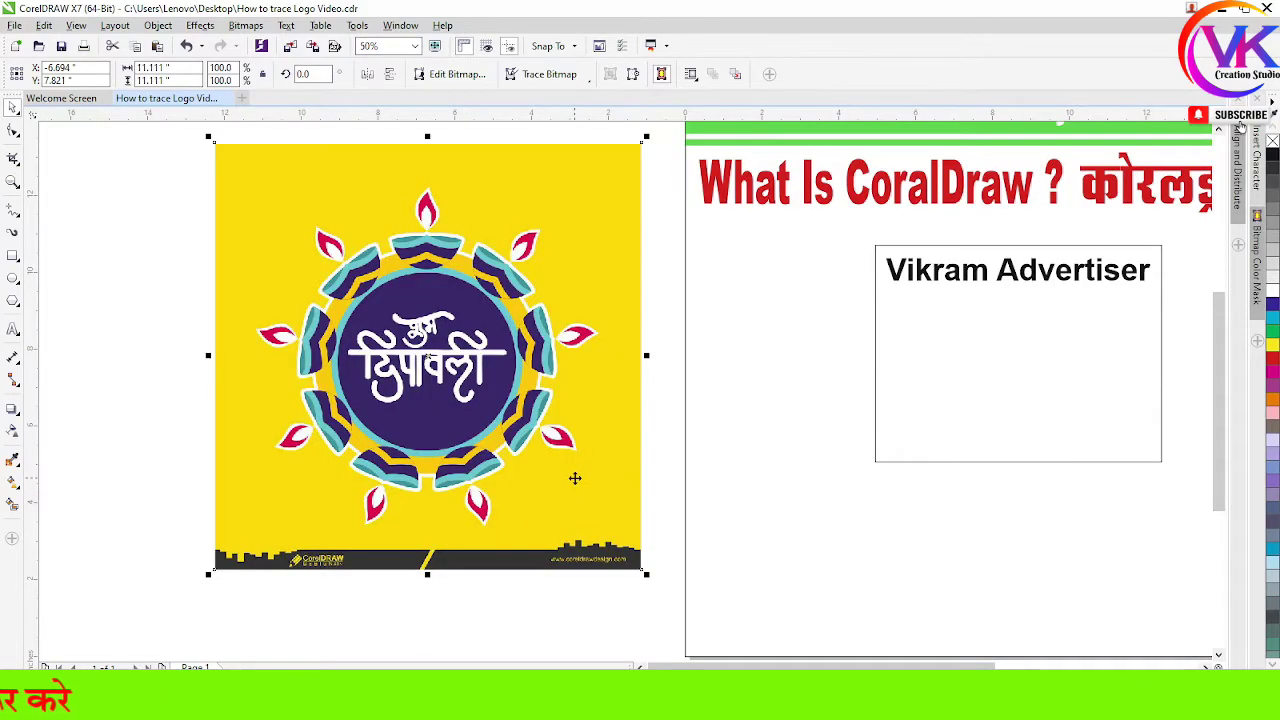
PowerClip the Diwali image inside the outlined advertiser rectangle frame
{"action": "right_click", "coordinate": [522, 251]}
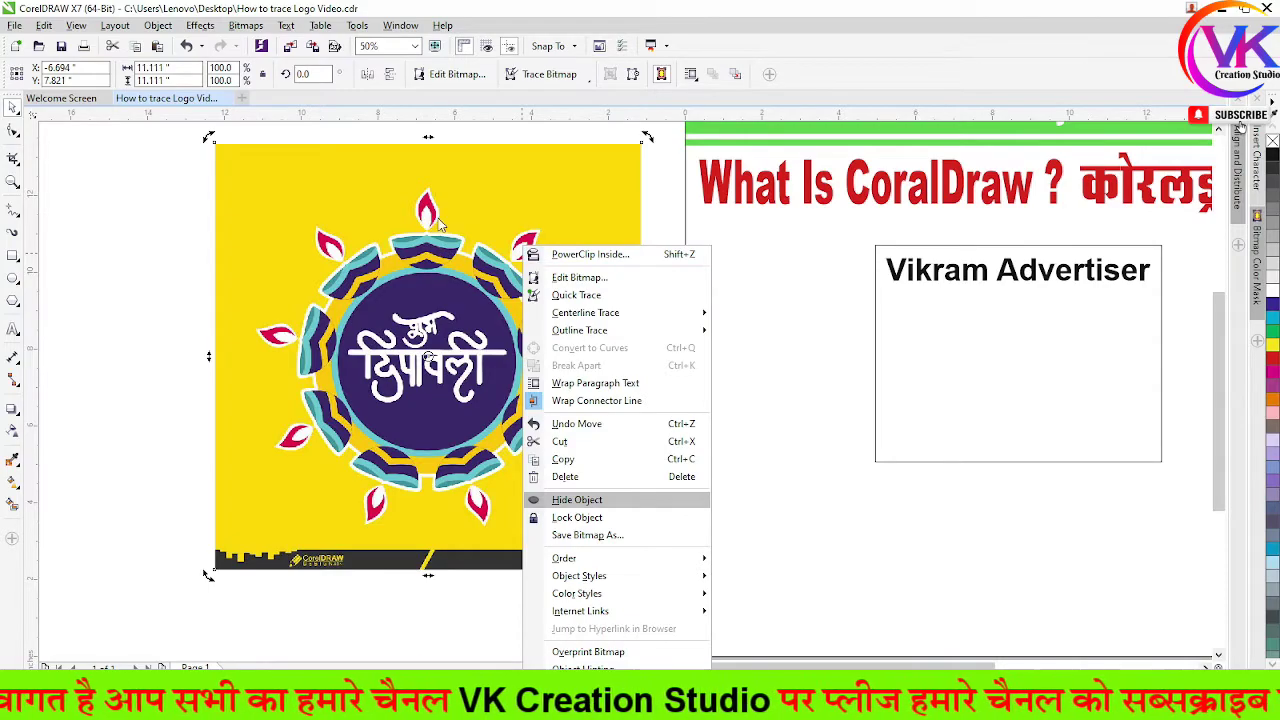
{"action": "left_click", "coordinate": [580, 256]}
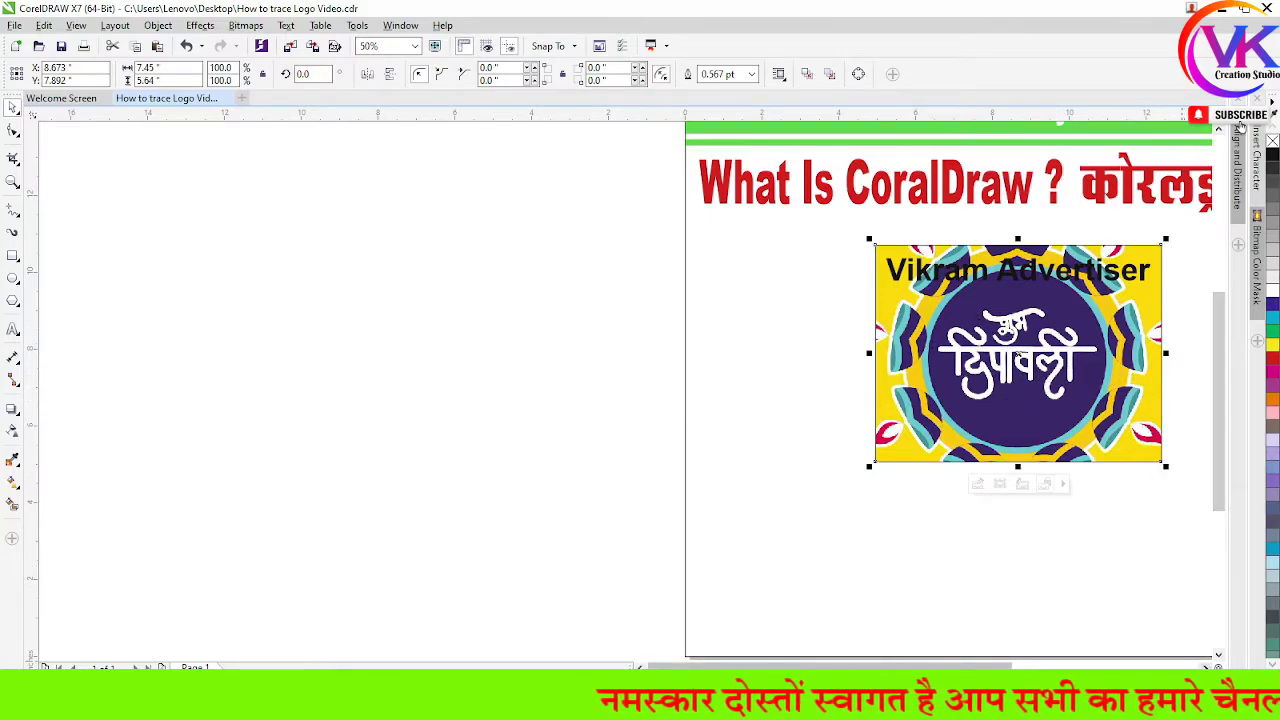
{"action": "scroll", "coordinate": [700, 390], "scroll_direction": "right", "scroll_amount": 5}
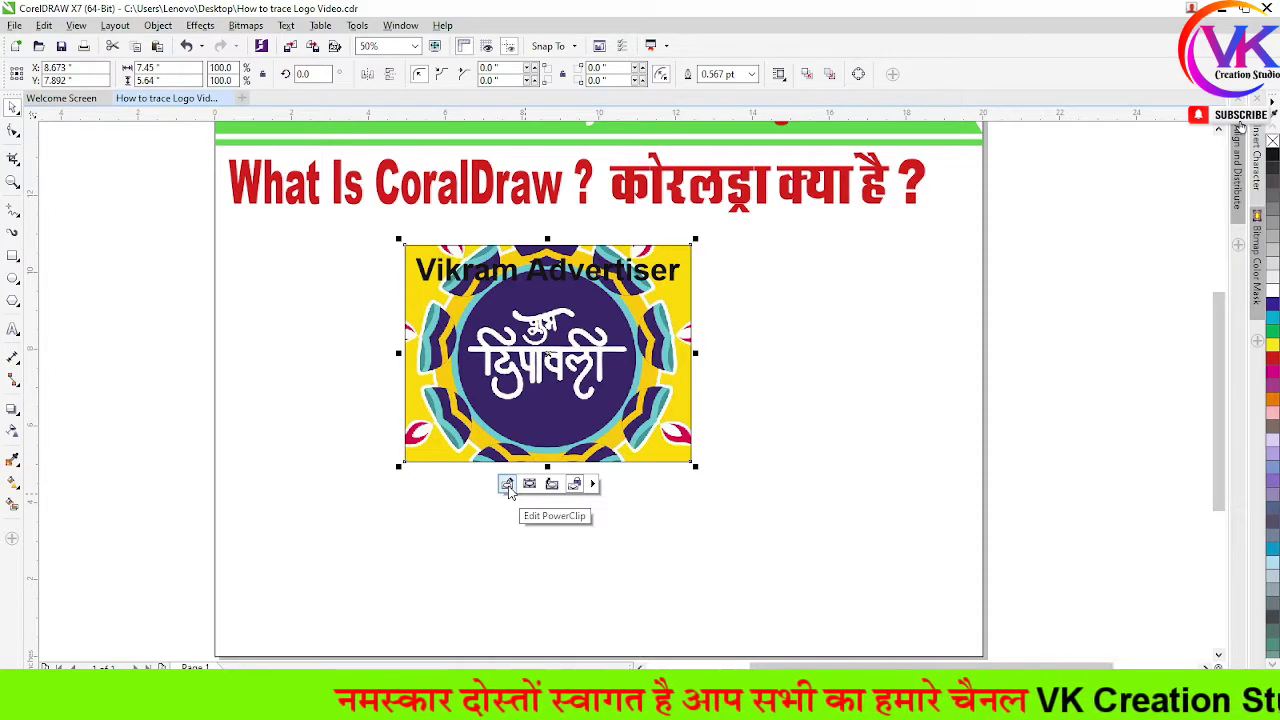
Edit the PowerClip contents and scale the rangoli image to about 68.4% so it fits
{"action": "left_click", "coordinate": [507, 485]}
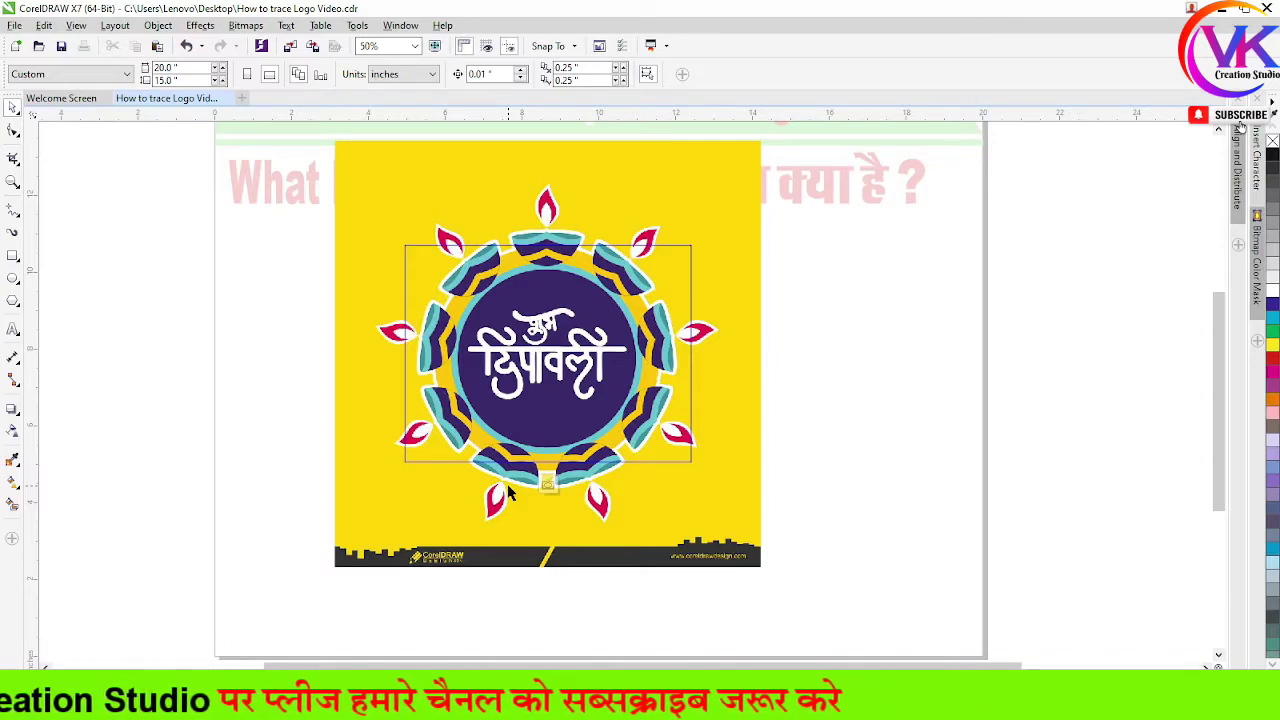
{"action": "left_click", "coordinate": [743, 520]}
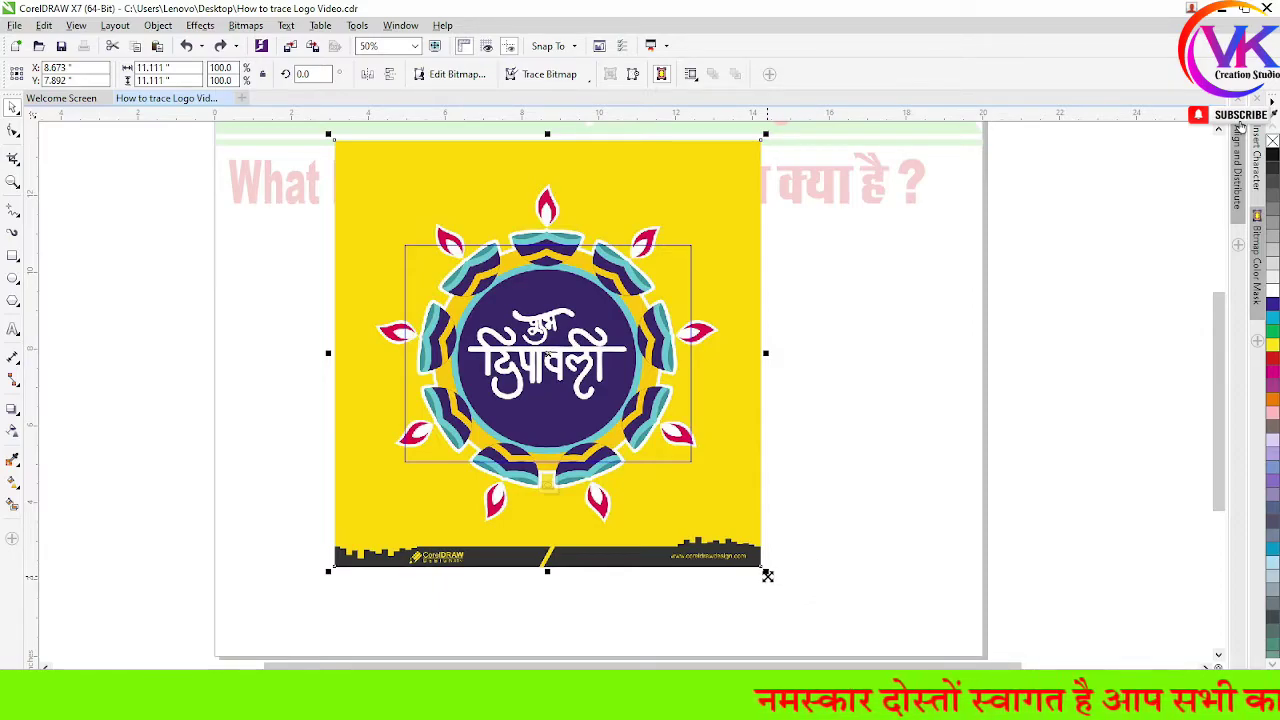
{"action": "left_click_drag", "start_coordinate": [767, 576], "coordinate": [723, 514]}
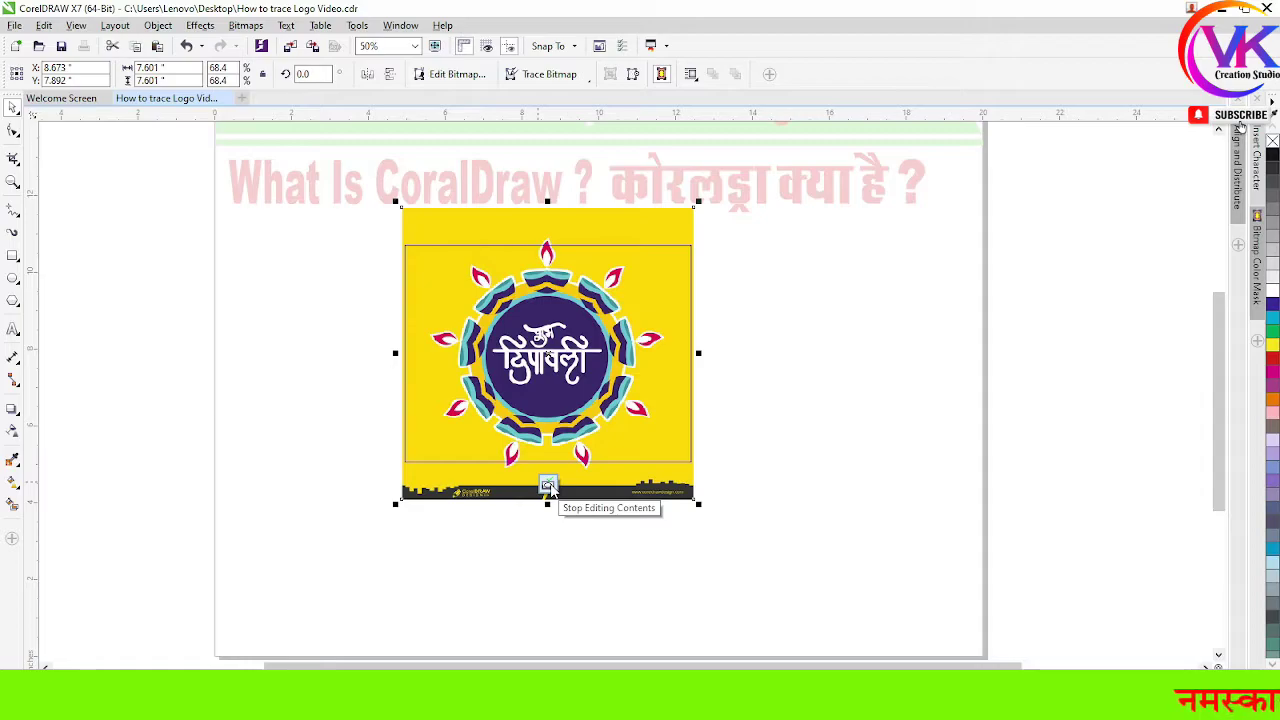
{"action": "left_click", "coordinate": [548, 486]}
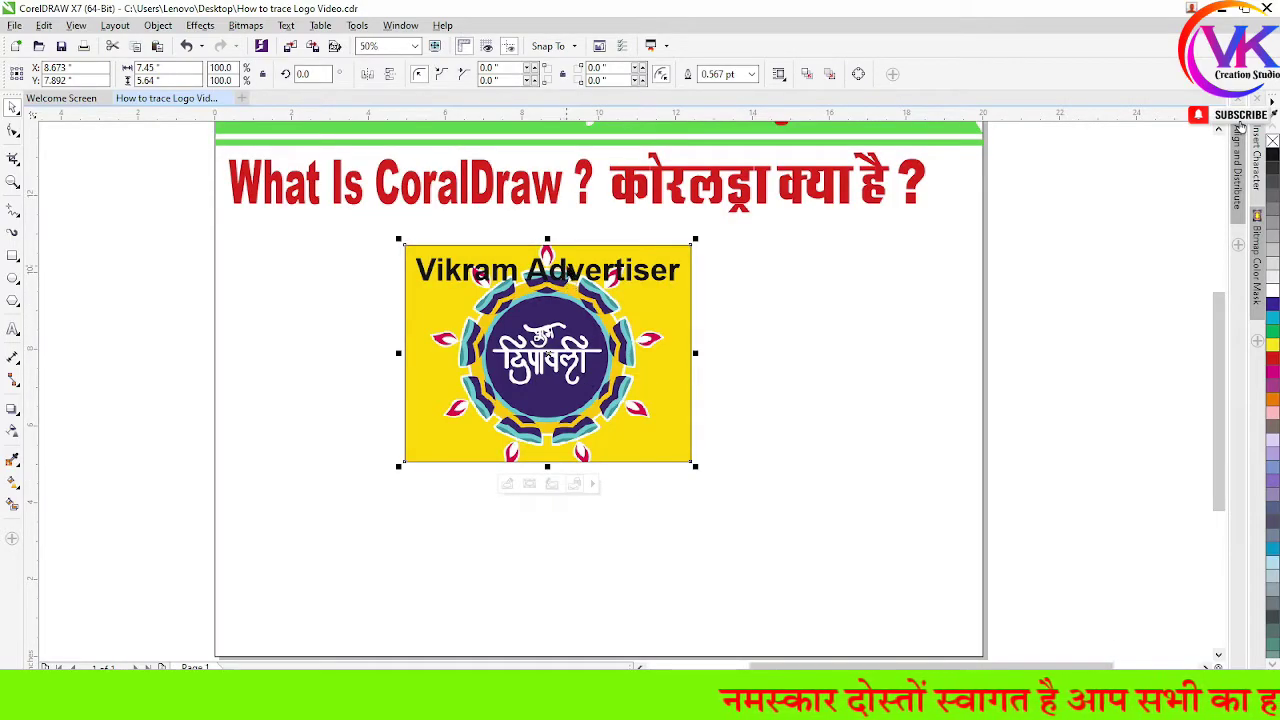
Shrink the advertiser name text and place it in the card's top-right corner
{"action": "scroll", "coordinate": [568, 270], "scroll_direction": "up", "scroll_amount": 2}
{"action": "left_click", "coordinate": [729, 272]}
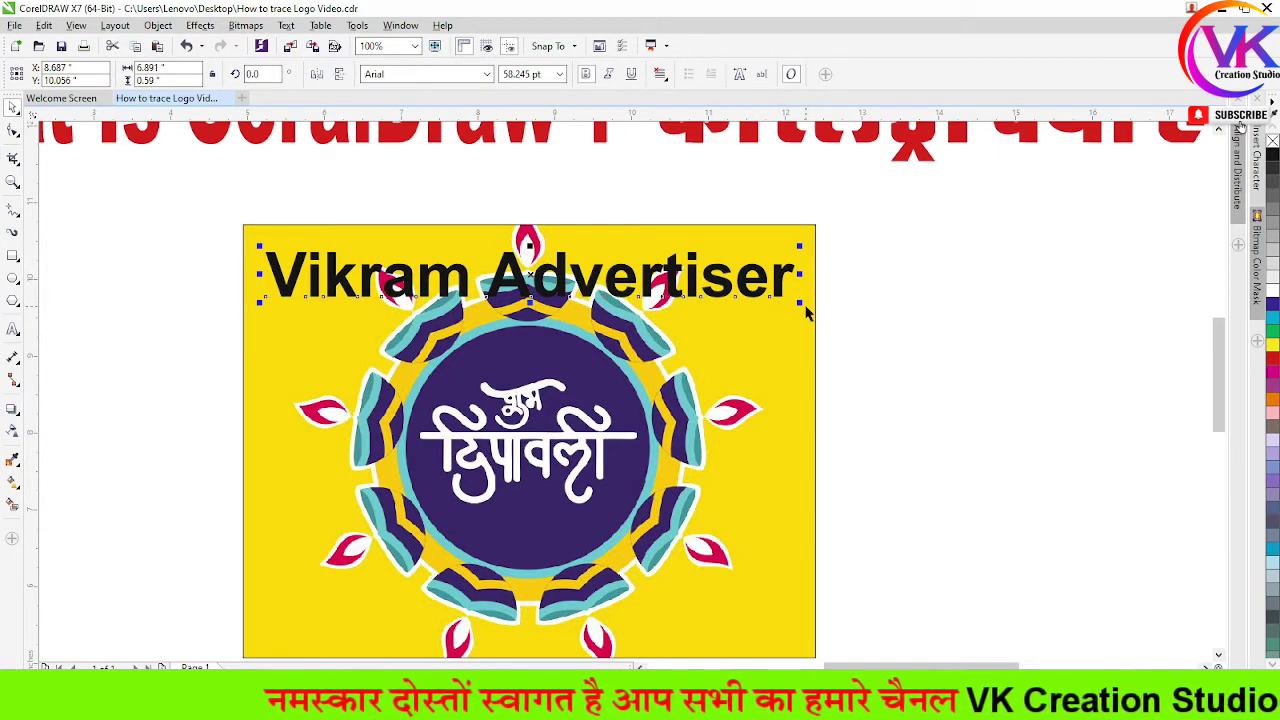
{"action": "left_click_drag", "start_coordinate": [797, 304], "coordinate": [707, 247]}
{"action": "scroll", "coordinate": [707, 247], "scroll_direction": "up", "scroll_amount": 1}
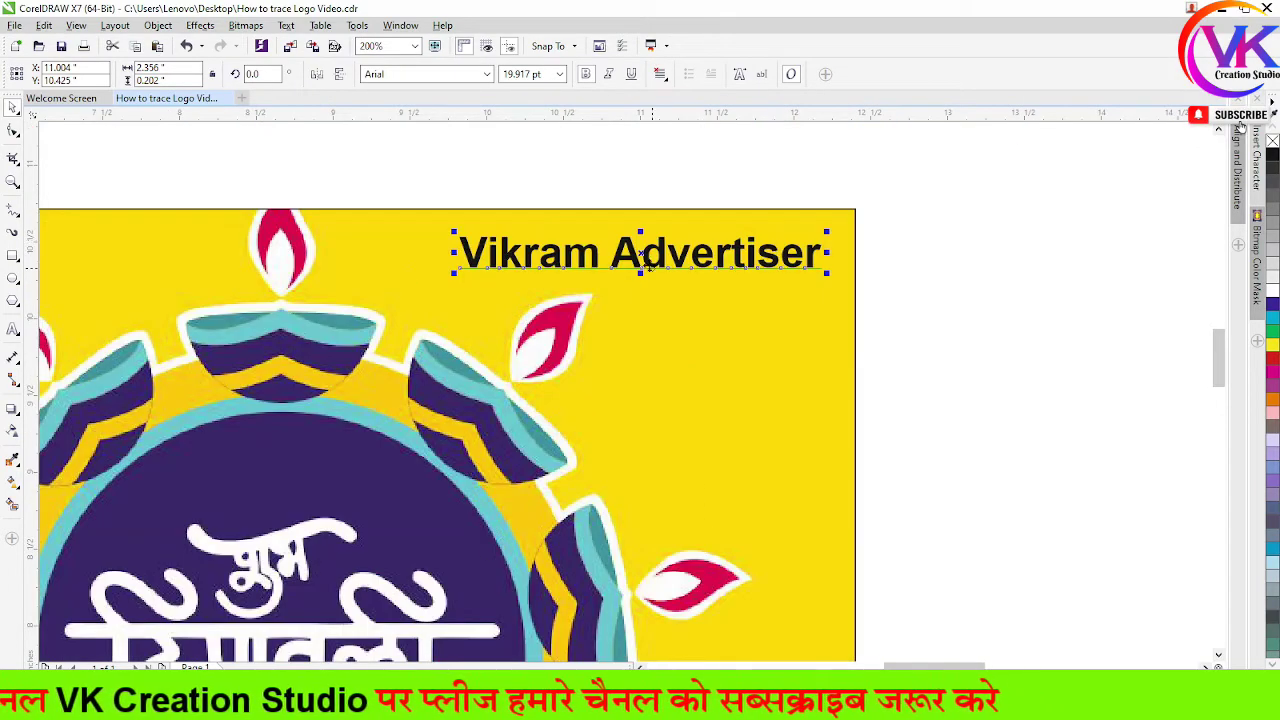
{"action": "scroll", "coordinate": [640, 270], "scroll_direction": "down", "scroll_amount": 1}
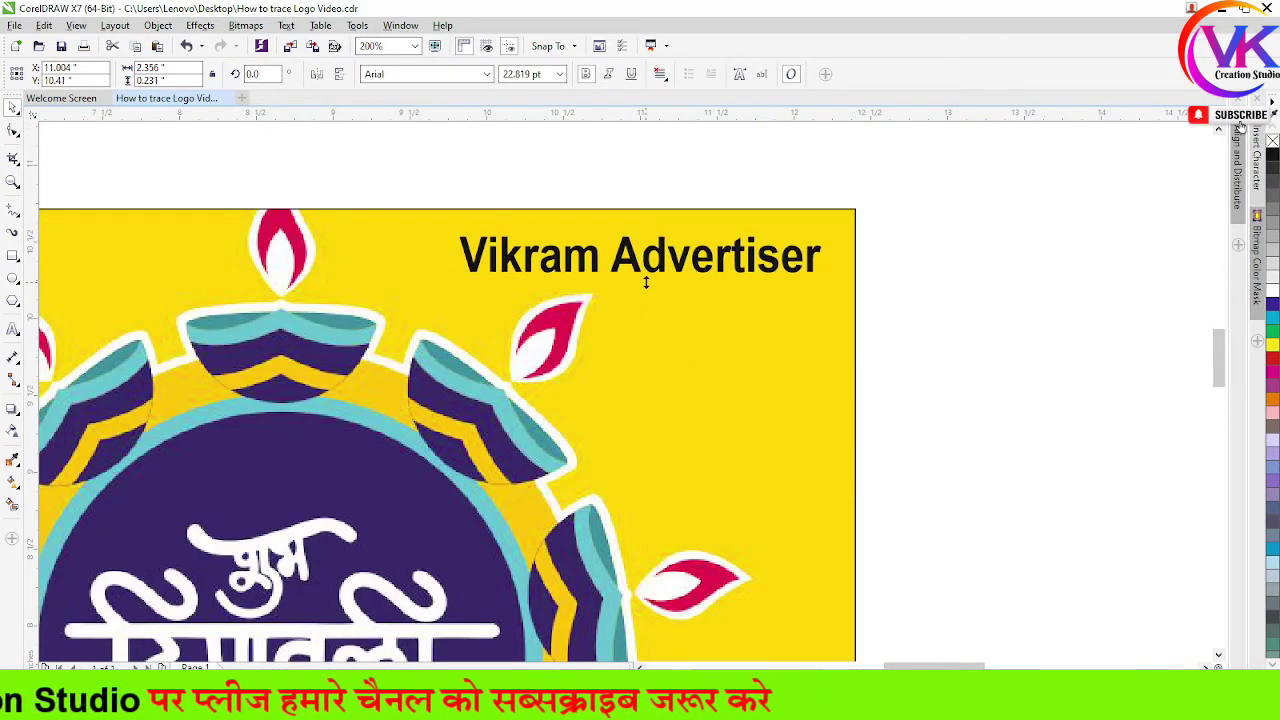
{"action": "scroll", "coordinate": [905, 265], "scroll_direction": "down", "scroll_amount": 1}
{"action": "left_click", "coordinate": [948, 339]}
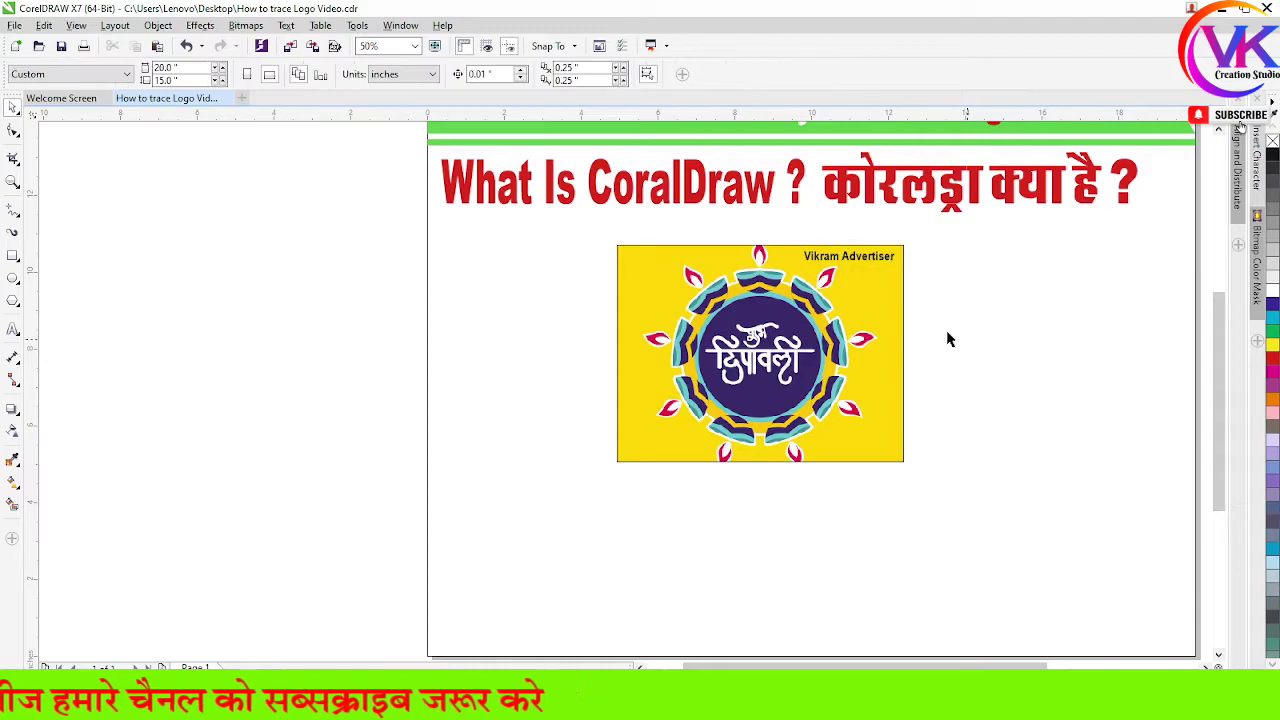
{"action": "scroll", "coordinate": [884, 266], "scroll_direction": "up", "scroll_amount": 1}
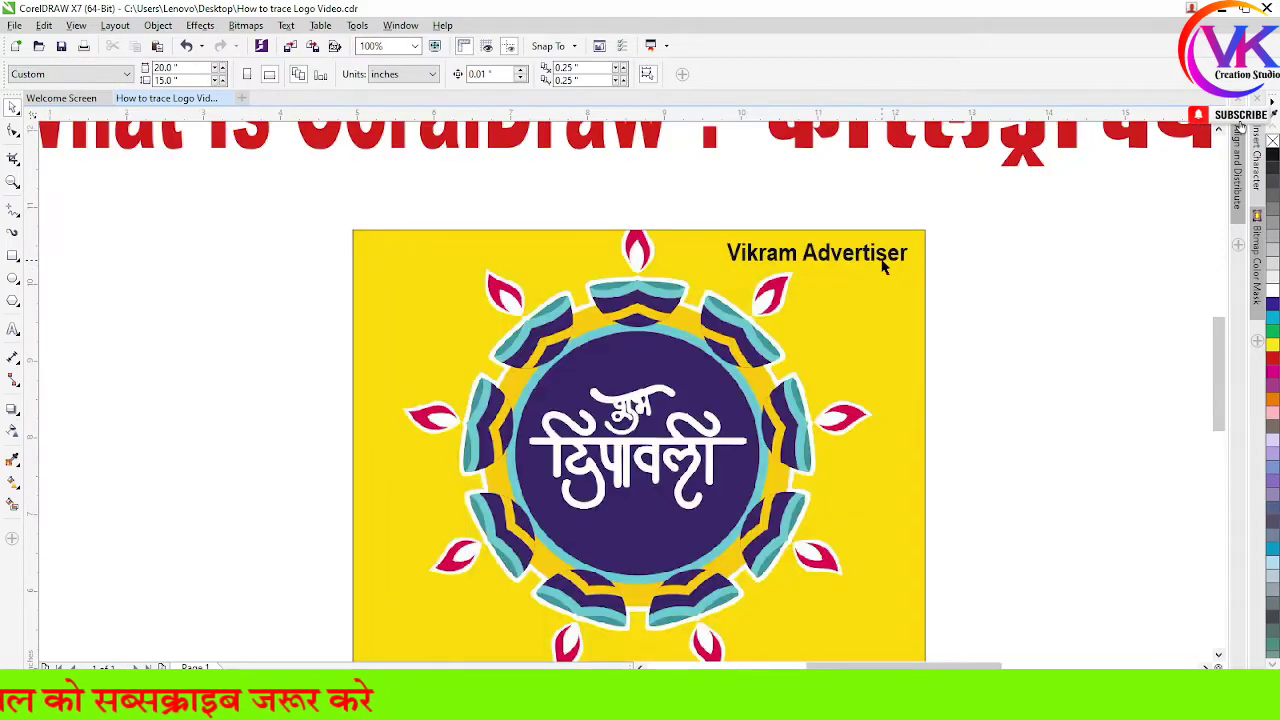
{"action": "left_click", "coordinate": [822, 256]}
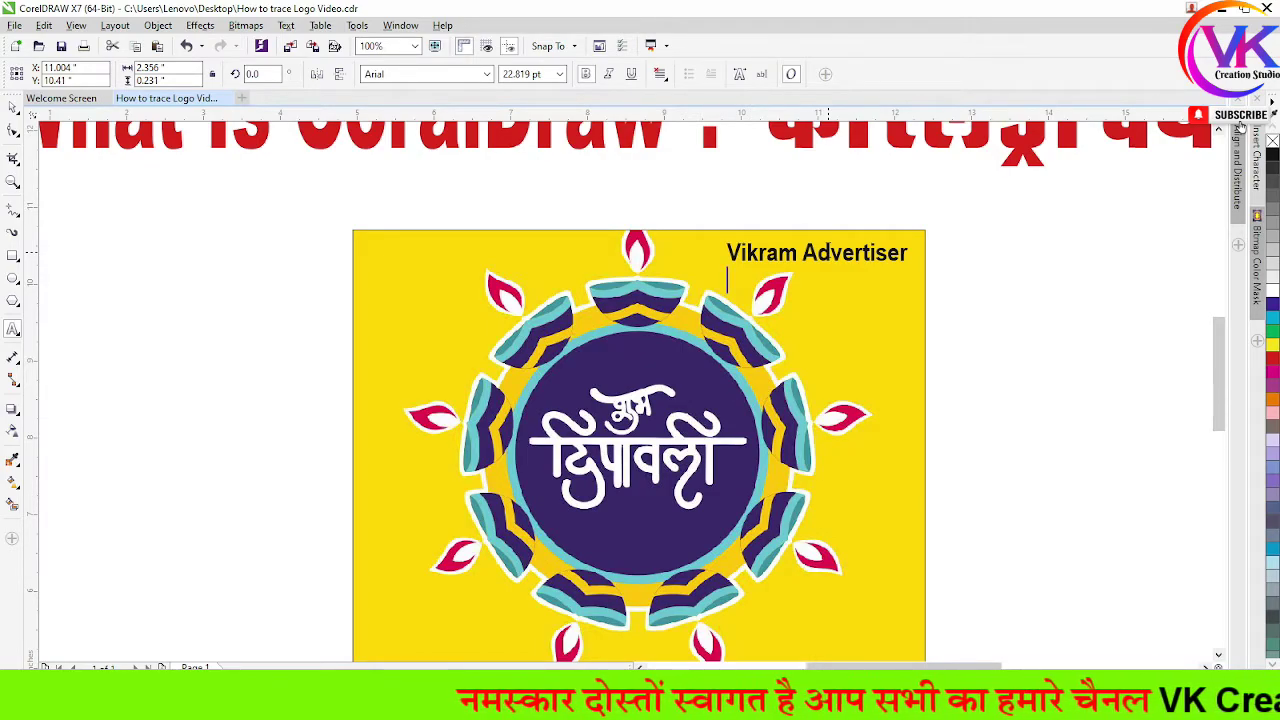
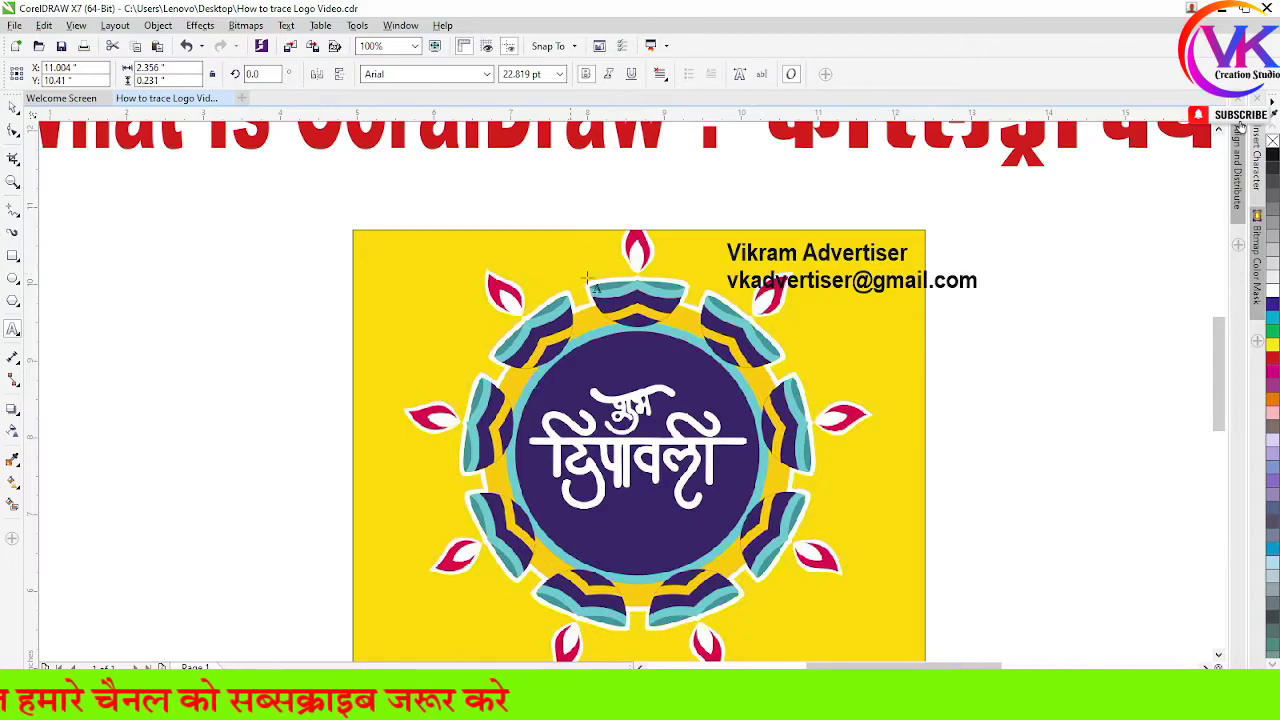
Type the contact e-mail address on a new line under the advertiser name
{"action": "scroll", "coordinate": [870, 285], "scroll_direction": "up", "scroll_amount": 2}
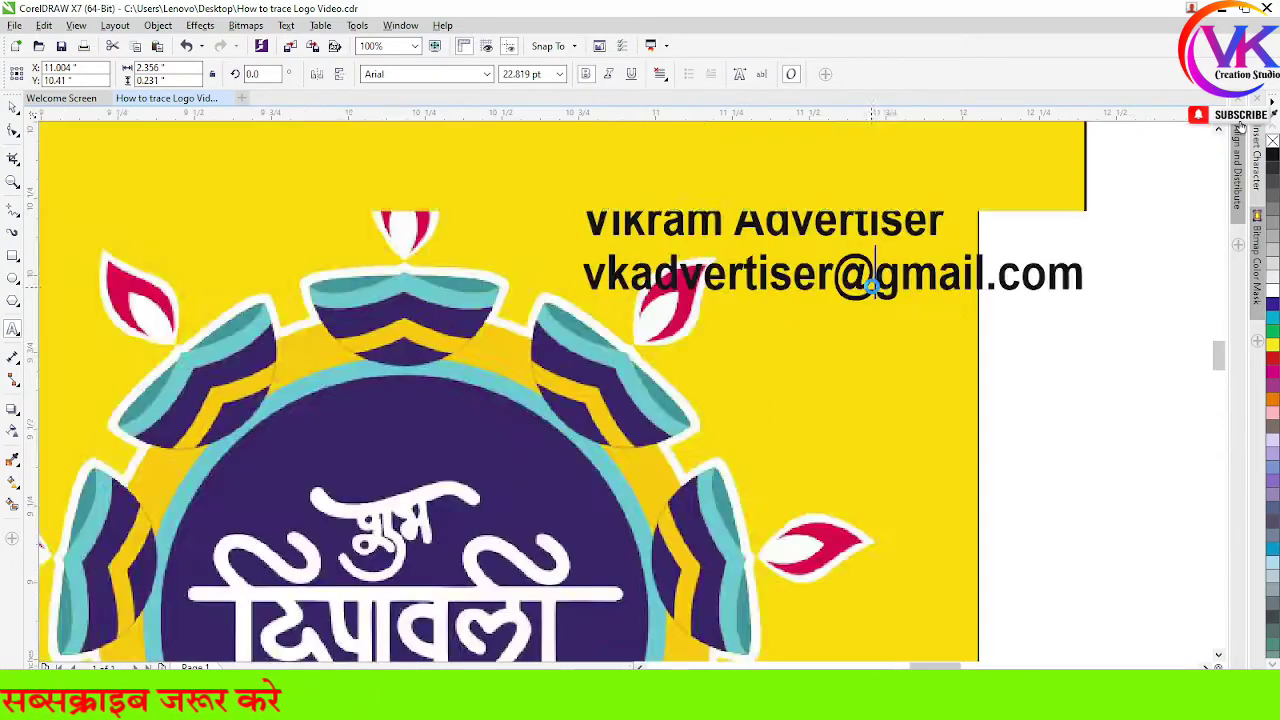
{"action": "scroll", "coordinate": [513, 311], "scroll_direction": "down", "scroll_amount": 1}
Cut the e-mail line and paste it as separate text beneath the advertiser name
{"action": "left_click_drag", "start_coordinate": [497, 285], "coordinate": [748, 285]}
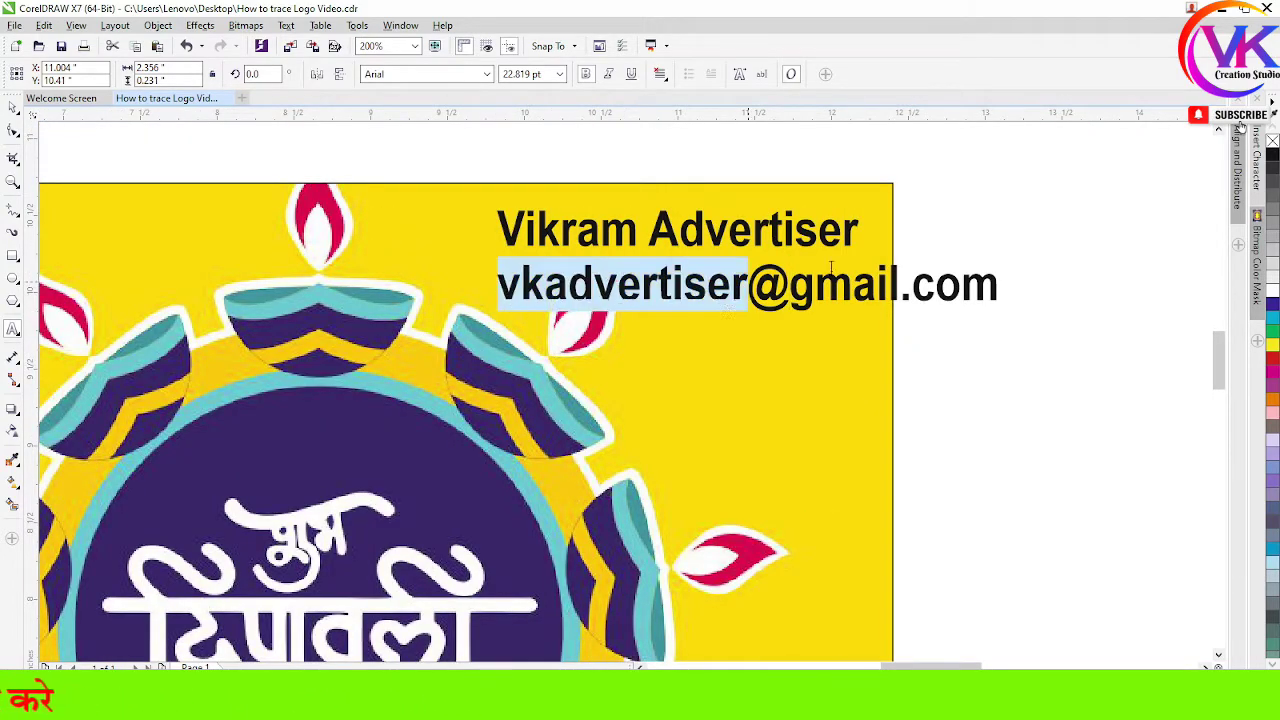
{"action": "left_click", "coordinate": [1146, 251]}
{"action": "left_click_drag", "start_coordinate": [497, 285], "coordinate": [1007, 298]}
{"action": "key", "text": "ctrl+c"}
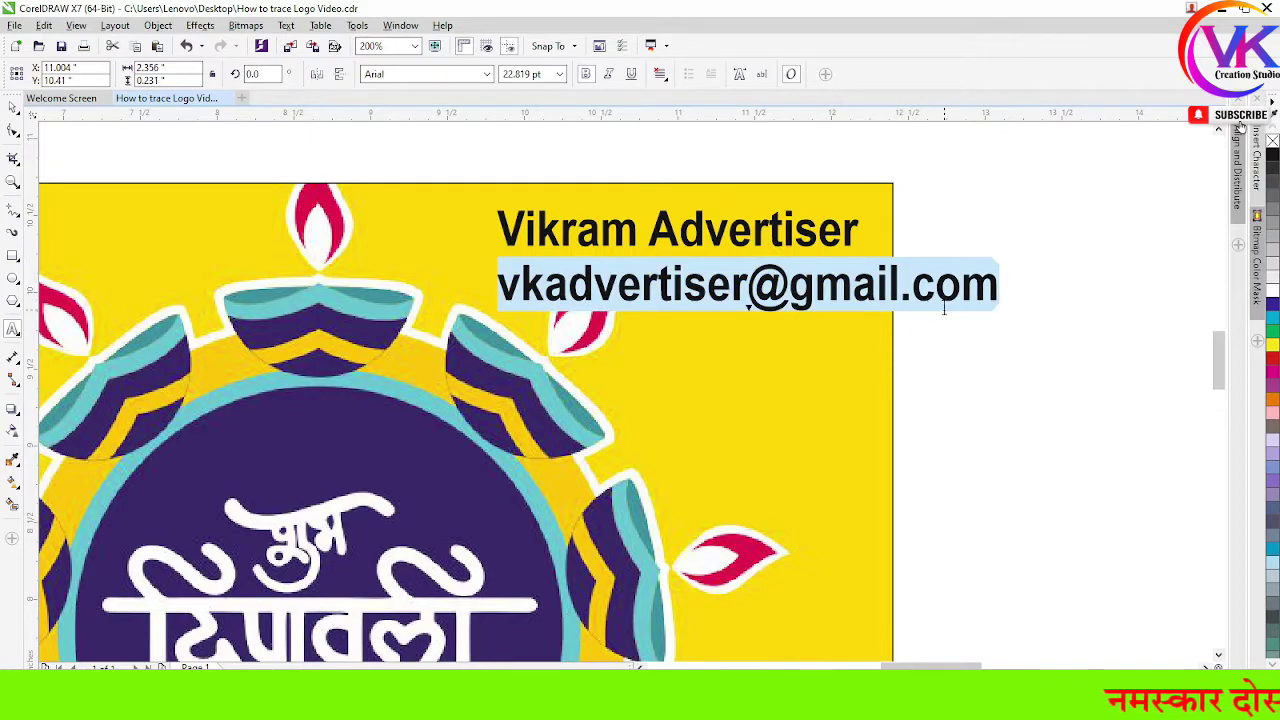
{"action": "key", "text": "Delete"}
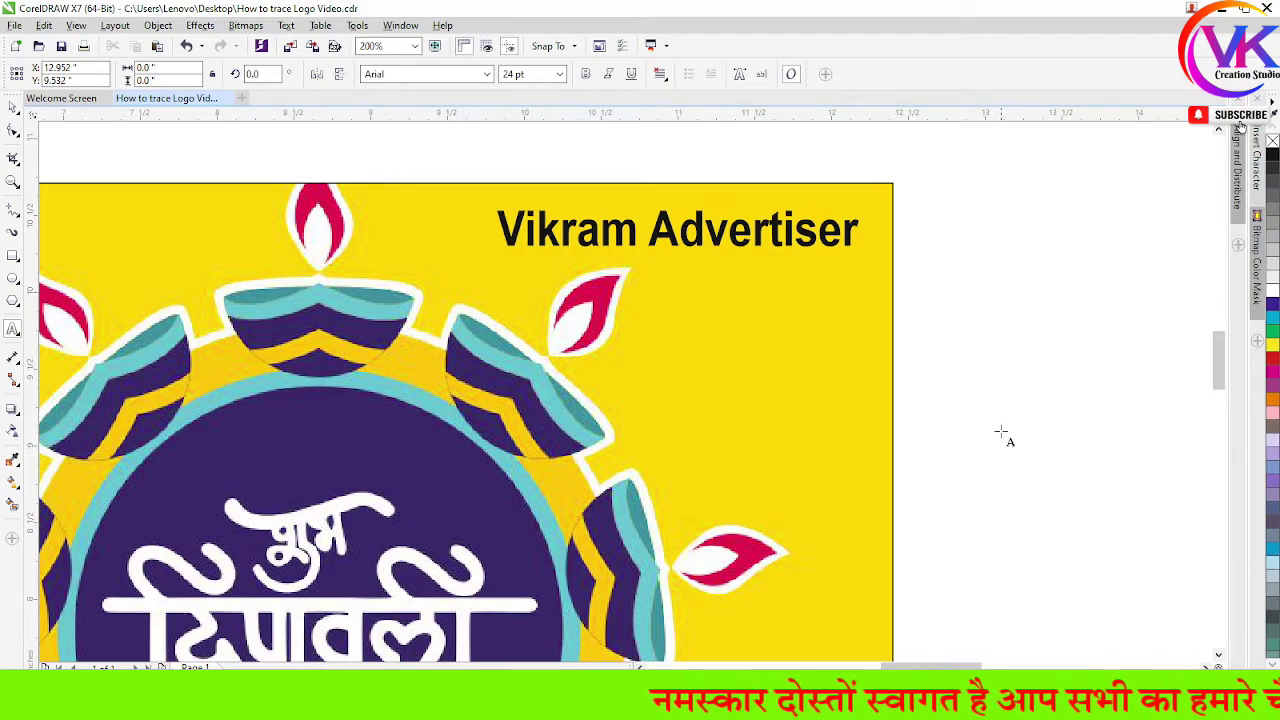
{"action": "key", "text": "ctrl+v"}
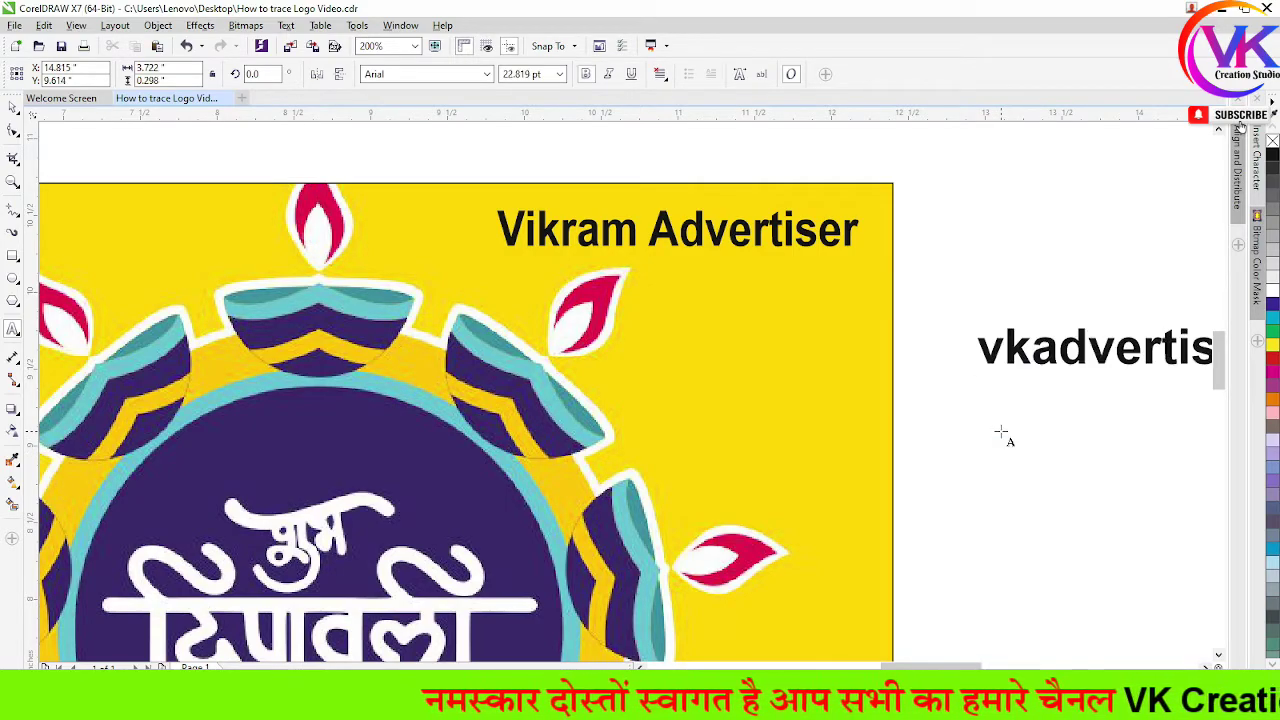
{"action": "left_click", "coordinate": [13, 106]}
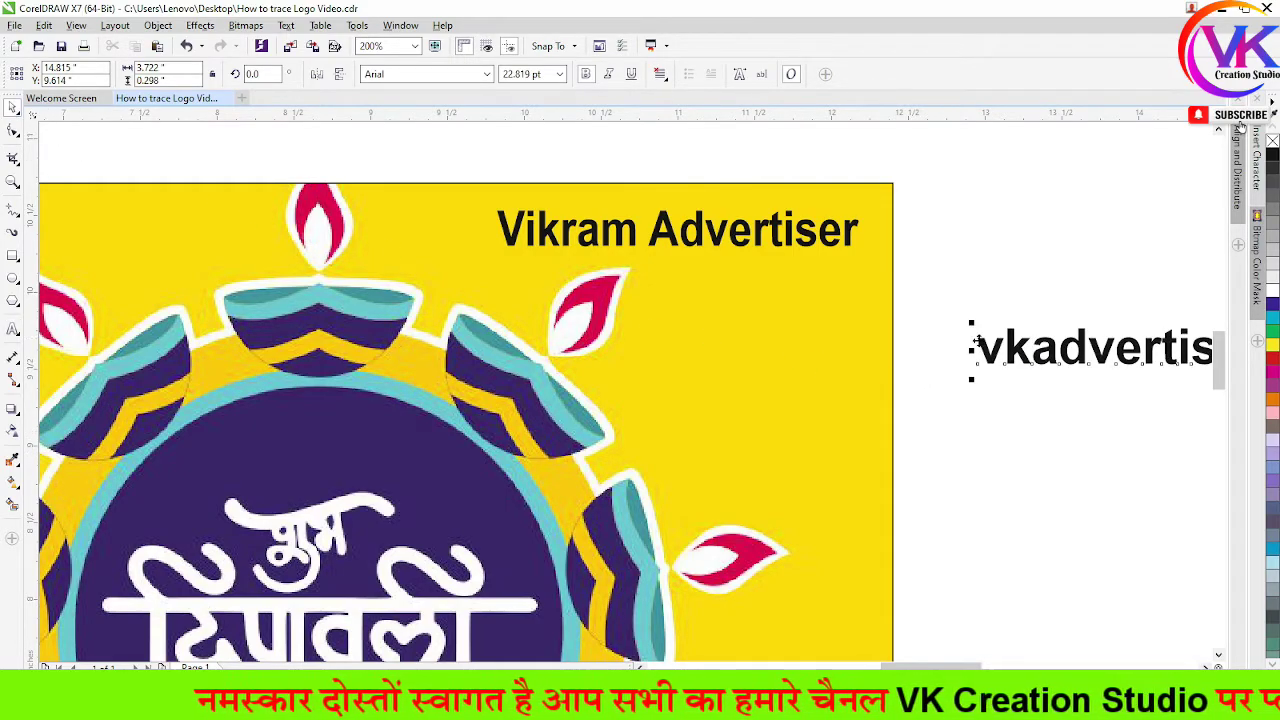
{"action": "left_click_drag", "start_coordinate": [981, 346], "coordinate": [507, 287]}
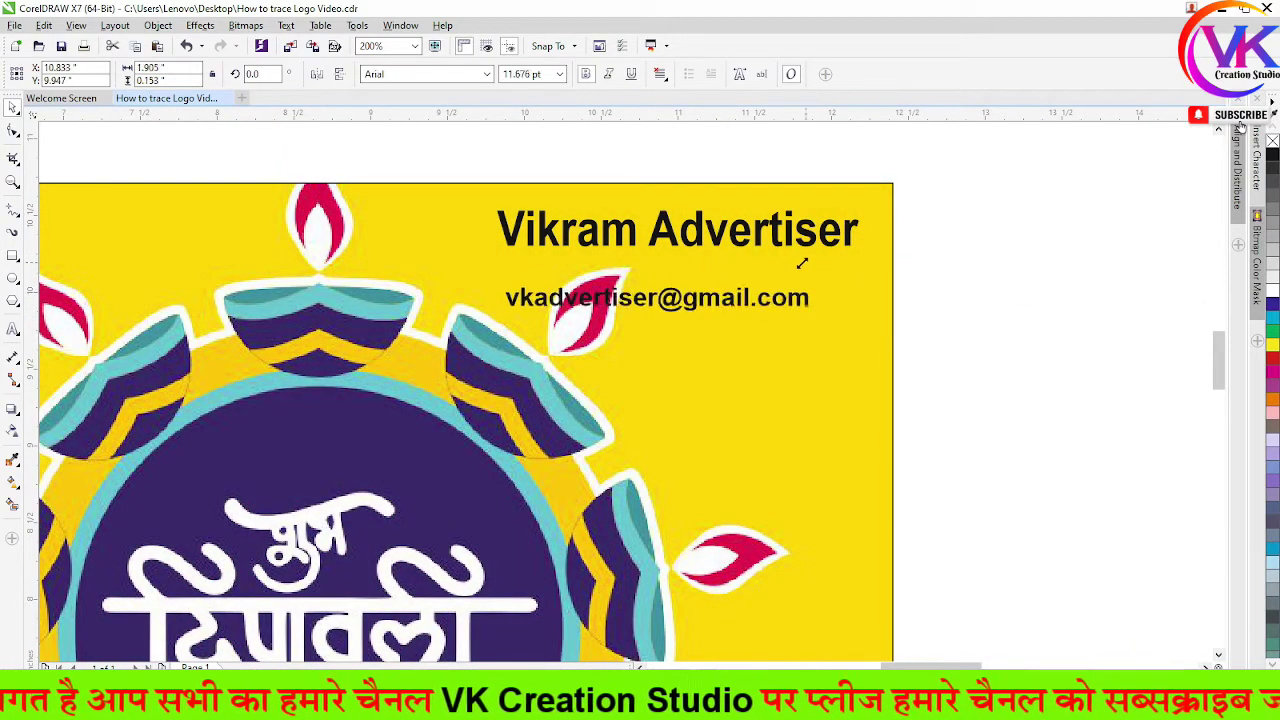